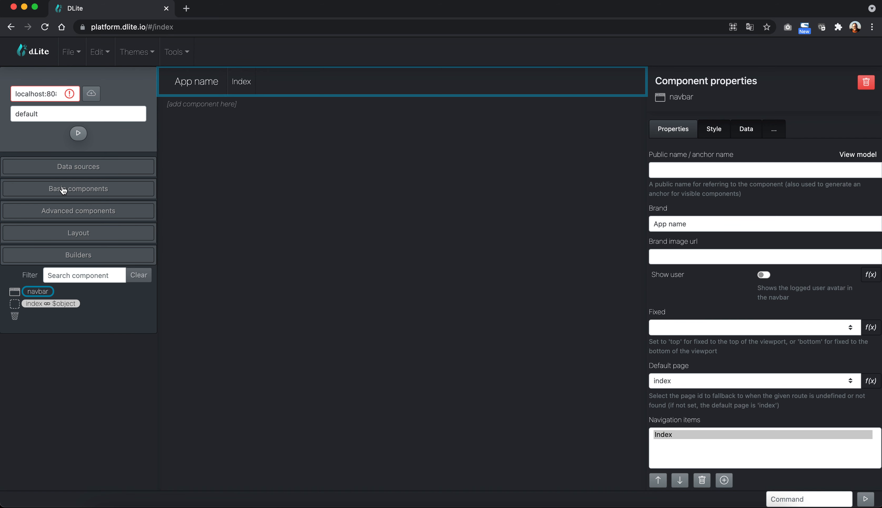
# Add an Input component to the index page beneath the navbar and set its data source to blank
pyautogui.click(72, 190)
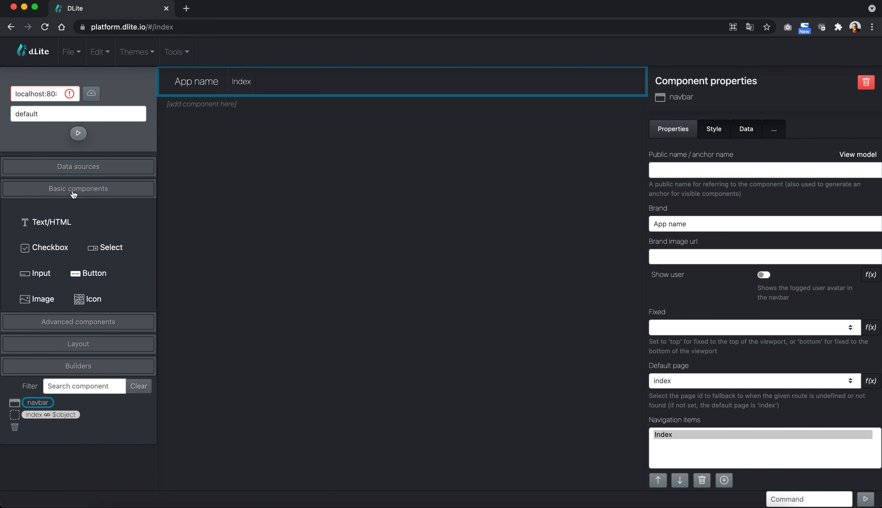
pyautogui.moveTo(41, 274); pyautogui.dragTo(209, 105)
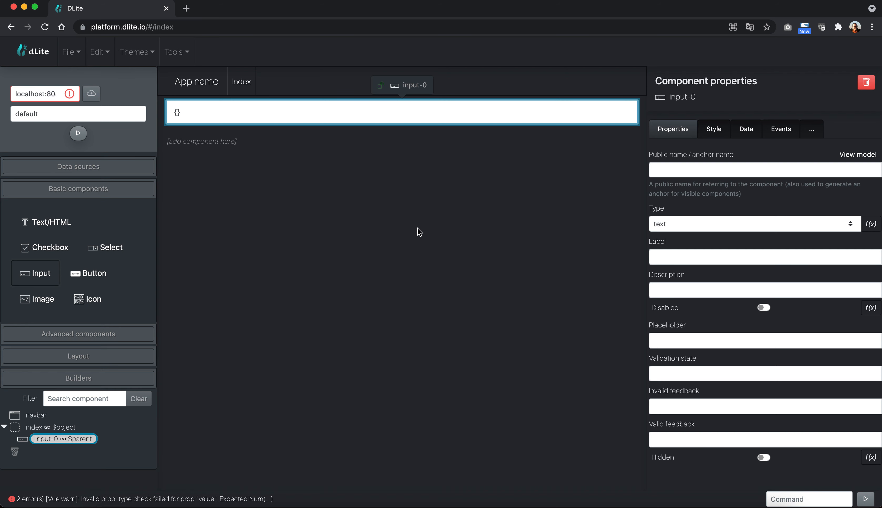
pyautogui.click(745, 134)
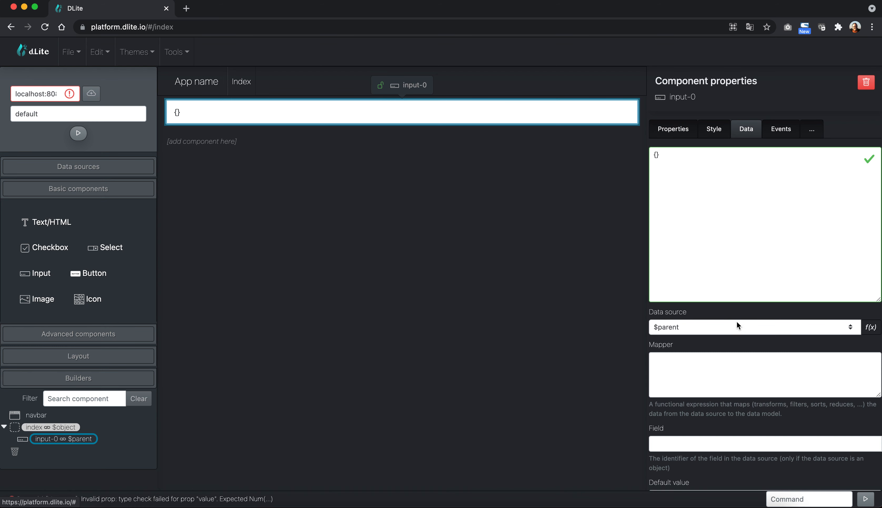
pyautogui.click(728, 329)
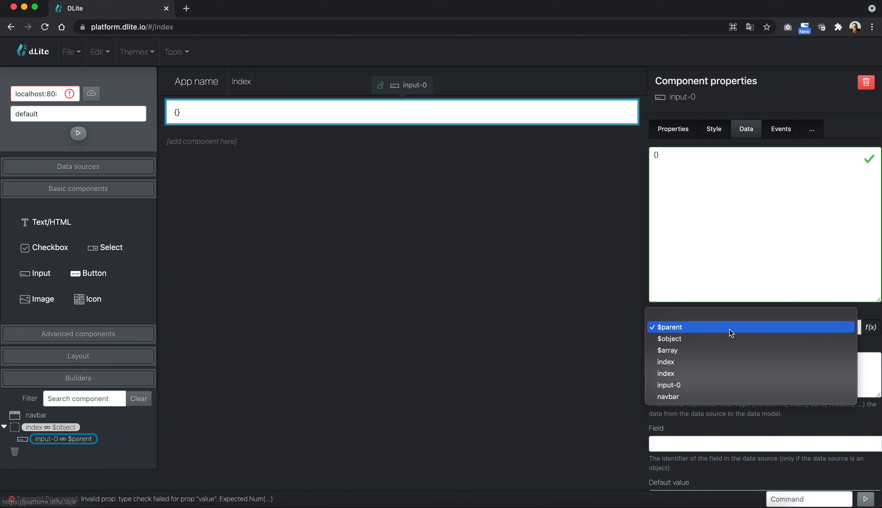
pyautogui.click(719, 316)
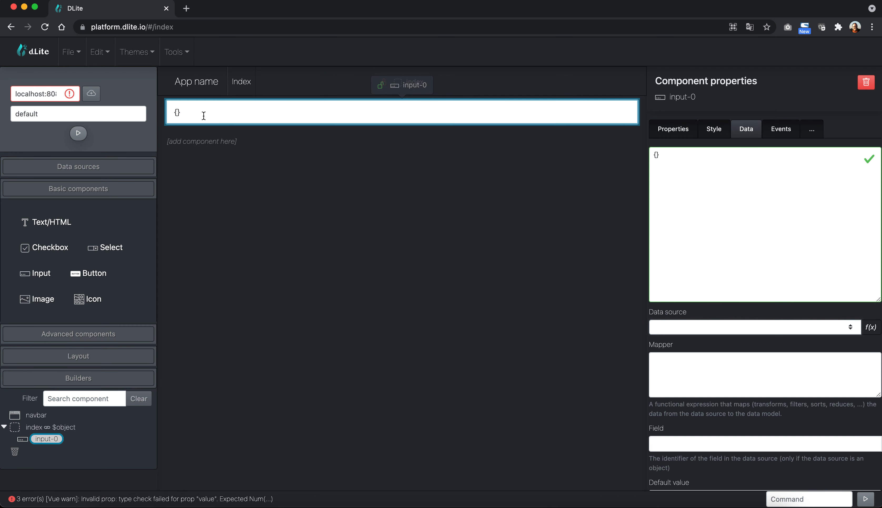
pyautogui.click(195, 111)
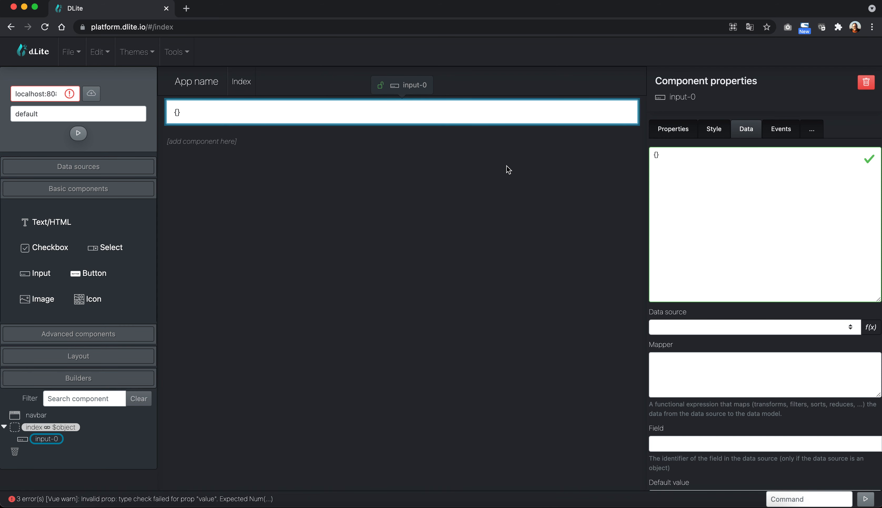
# Set the input component's label to "Please enter your name"
pyautogui.click(676, 135)
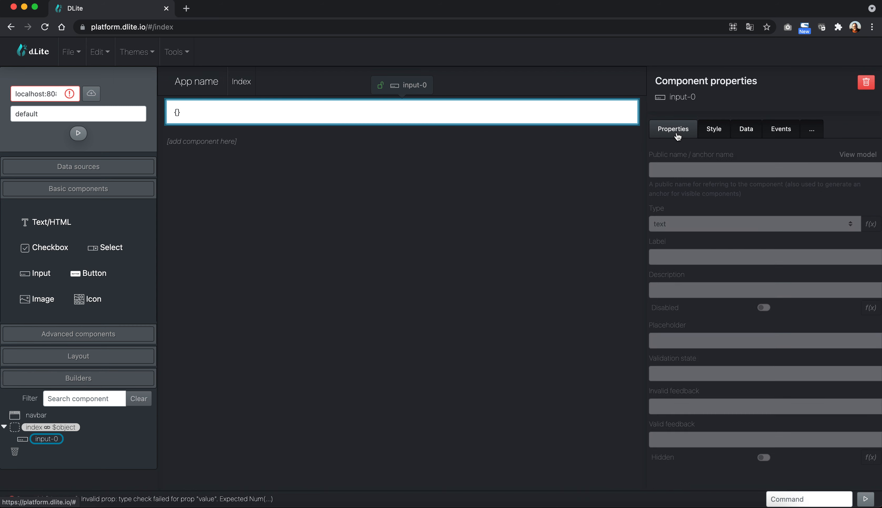
pyautogui.click(660, 254)
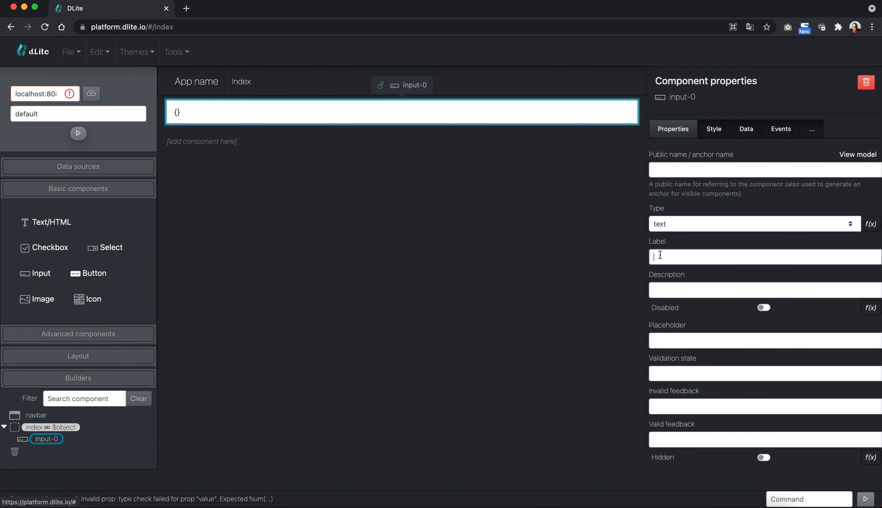
pyautogui.write('Pl')
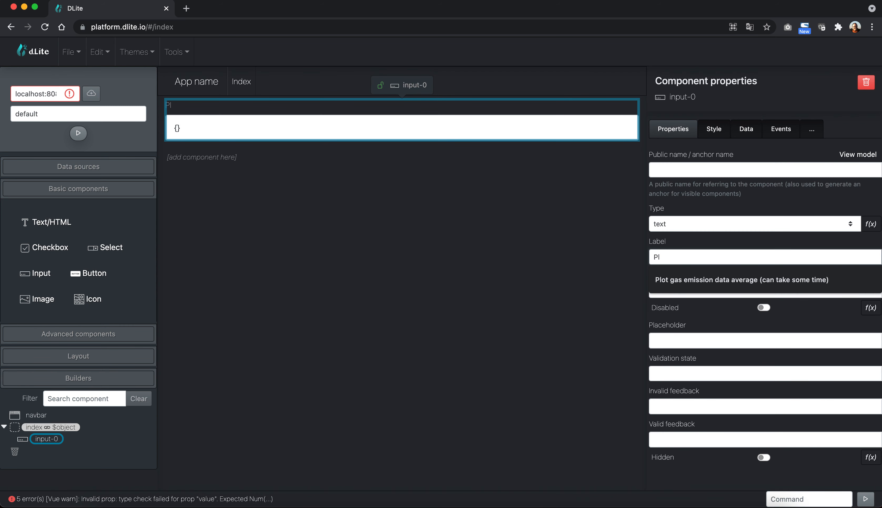
pyautogui.write('ease enter your name')
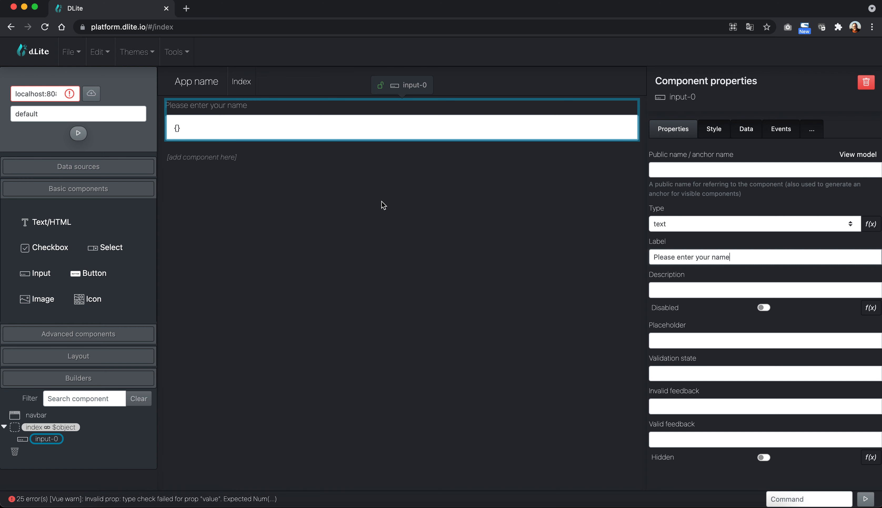
# Run the app and replace the {} content of the name input with a person's first name
pyautogui.click(78, 134)
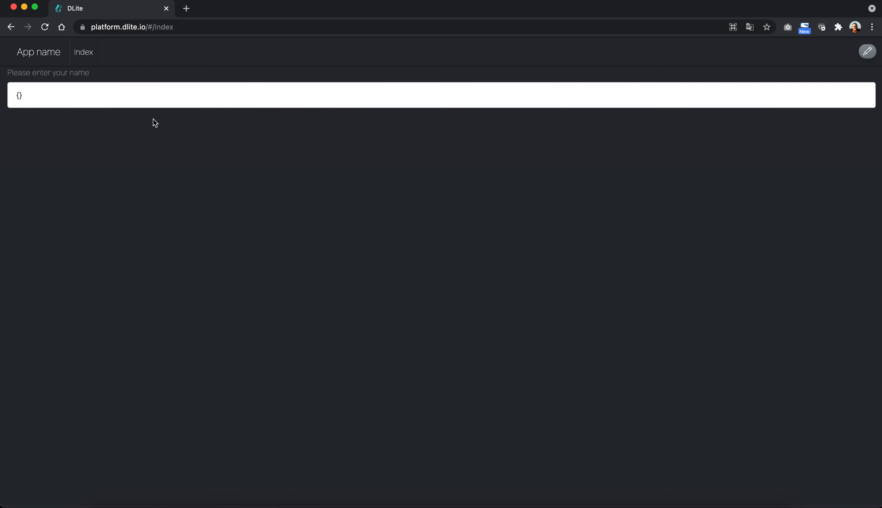
pyautogui.click(54, 93)
pyautogui.press('BackSpace')
pyautogui.press('BackSpace')
pyautogui.write('Renaud')
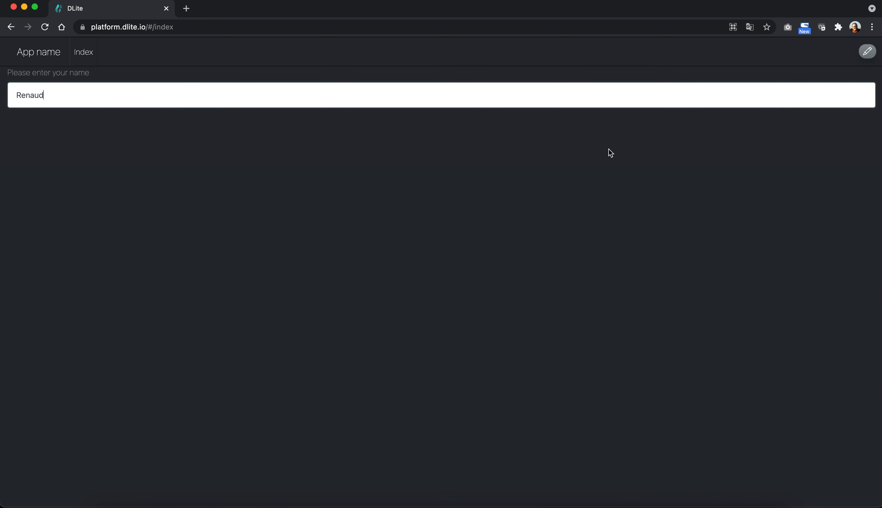
# Return to edit mode and examine the data model value of the name input
pyautogui.click(866, 53)
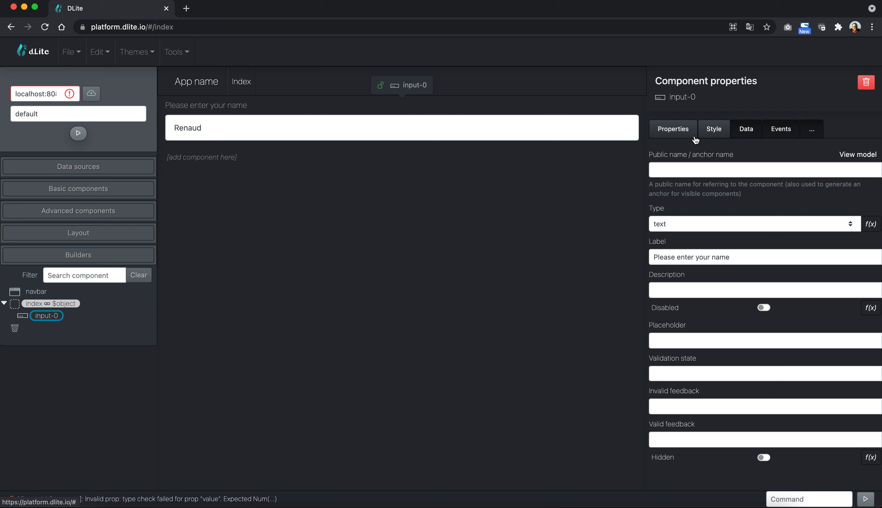
pyautogui.click(734, 134)
pyautogui.moveTo(685, 154); pyautogui.dragTo(652, 155)
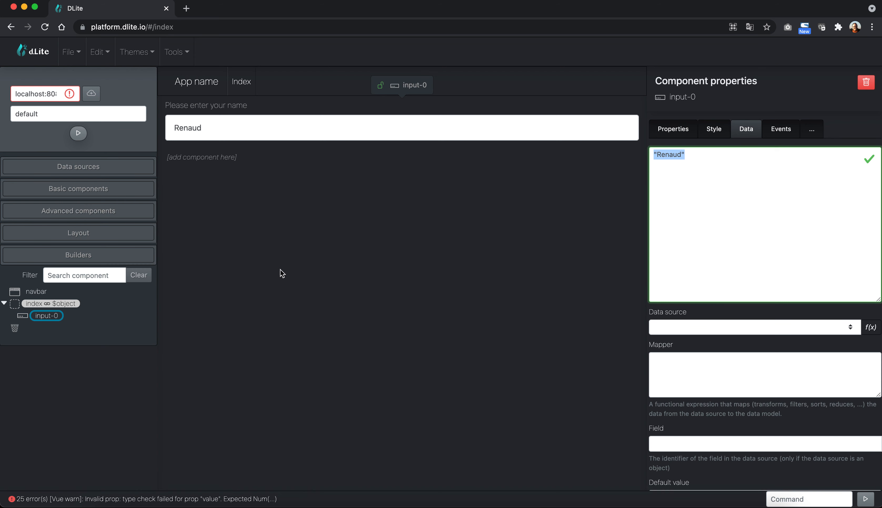
# Add a Button component below the name input and a Dialog component below the button
pyautogui.click(71, 192)
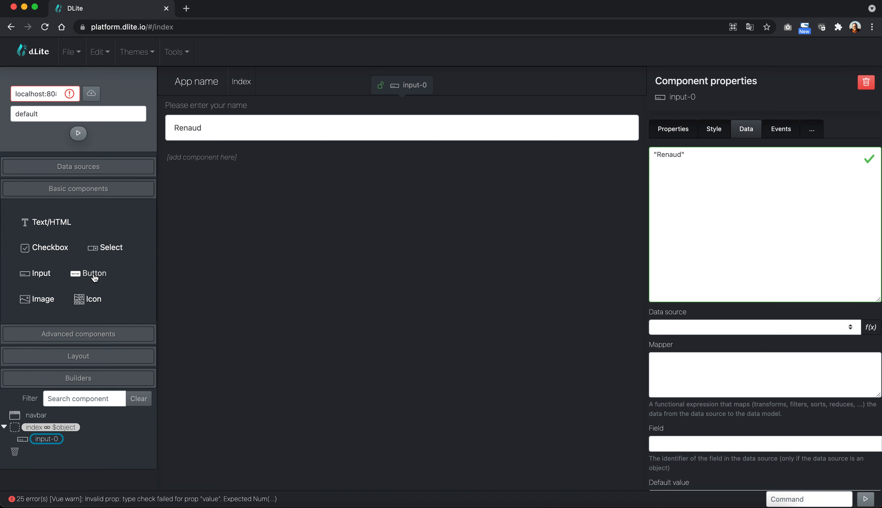
pyautogui.moveTo(94, 278); pyautogui.dragTo(216, 157)
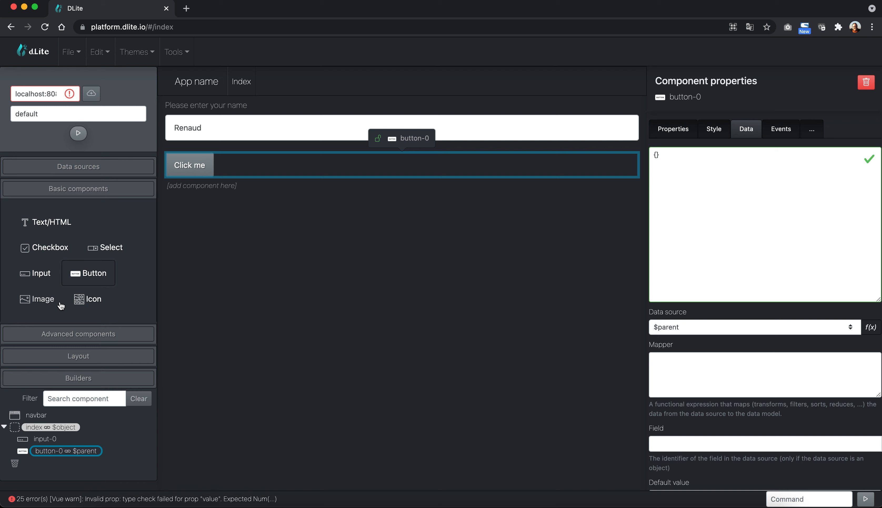
pyautogui.click(53, 335)
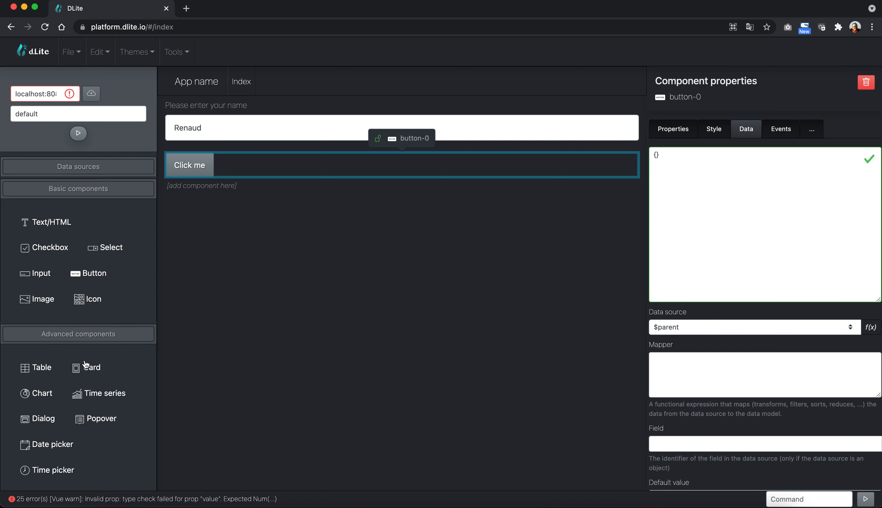
pyautogui.scroll(-4, 84, 362)
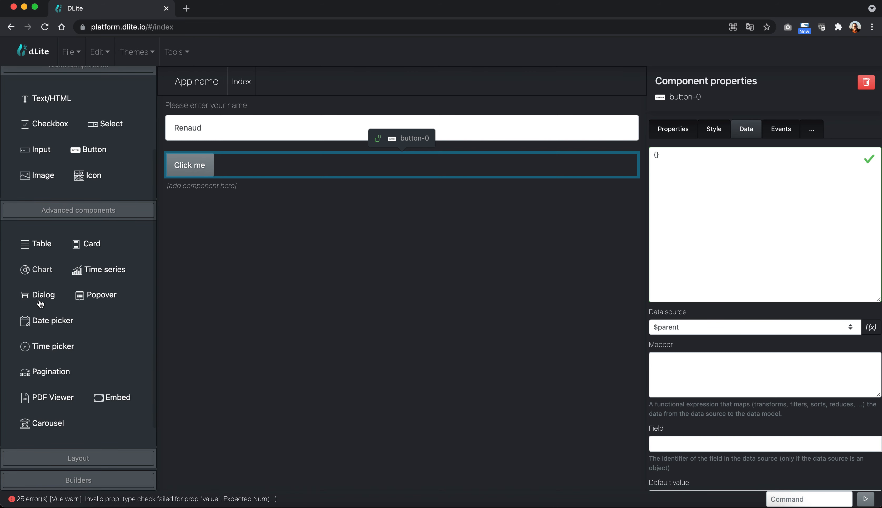
pyautogui.moveTo(51, 297); pyautogui.dragTo(214, 191)
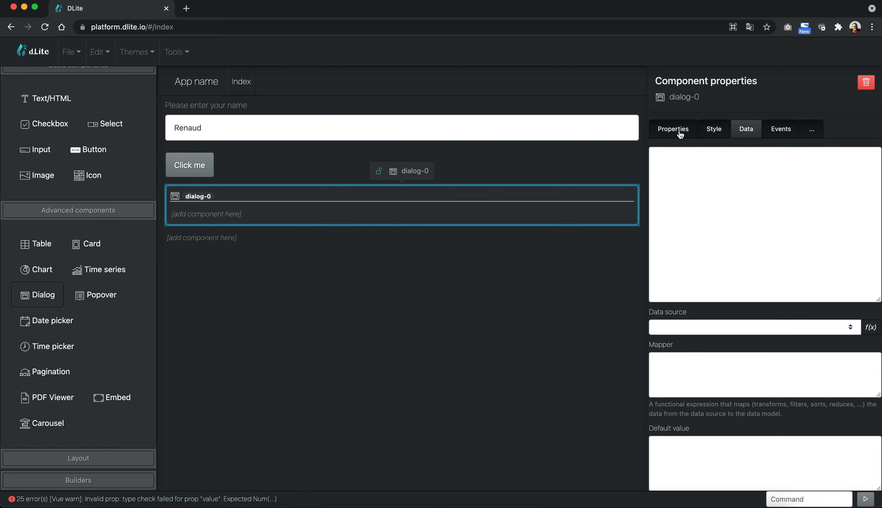
# Set the dialog component's title to "Hello"
pyautogui.click(670, 130)
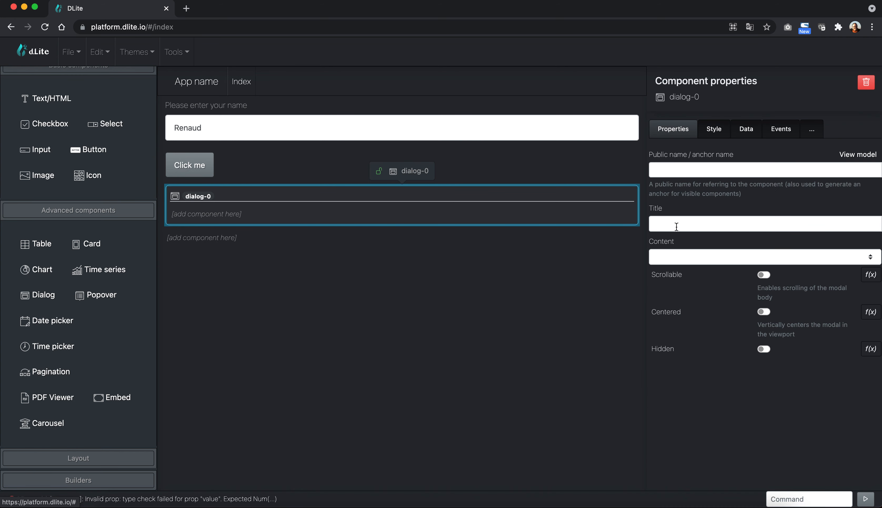
pyautogui.click(676, 226)
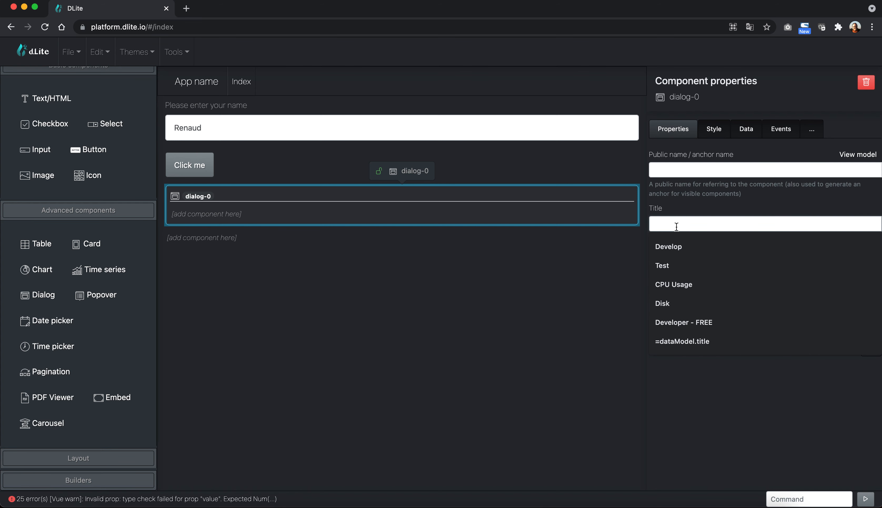
pyautogui.write('Hello')
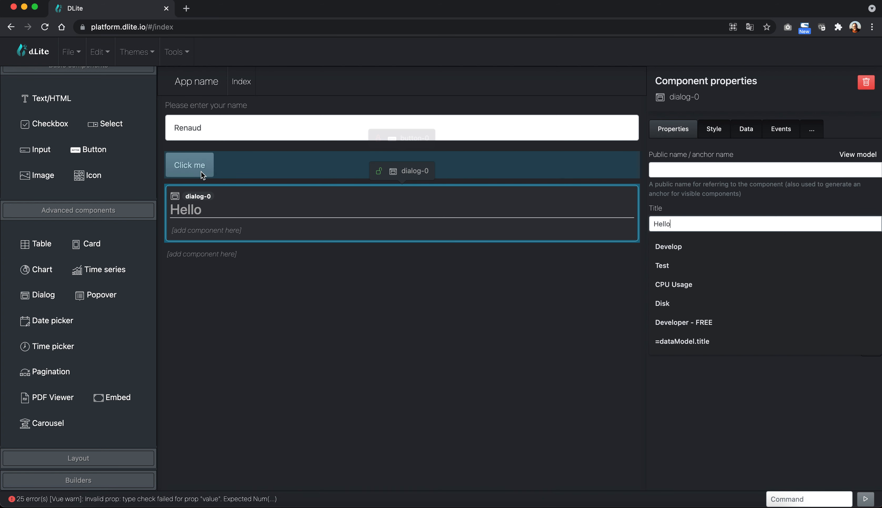
pyautogui.click(188, 166)
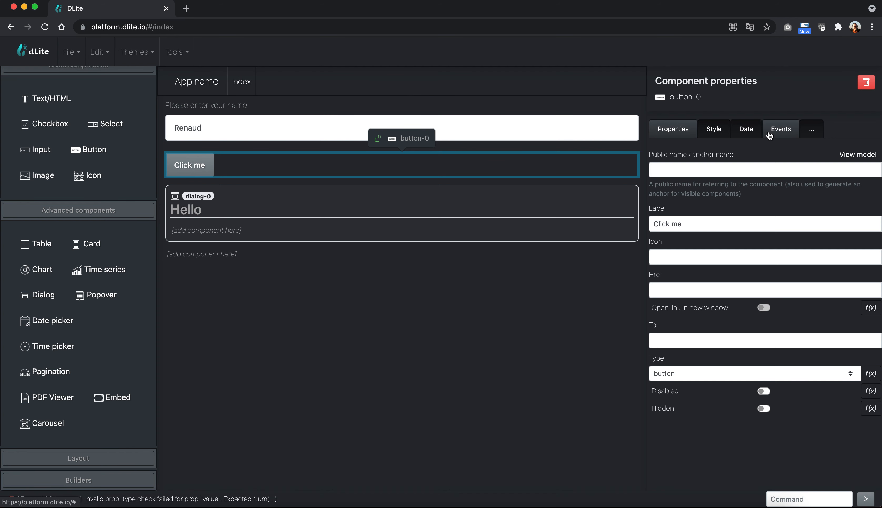
pyautogui.click(779, 136)
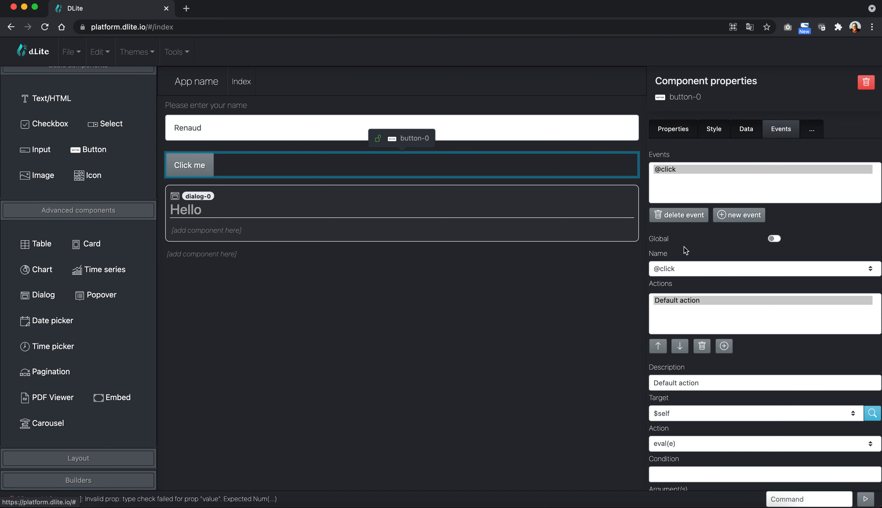
pyautogui.scroll(-2, 683, 246)
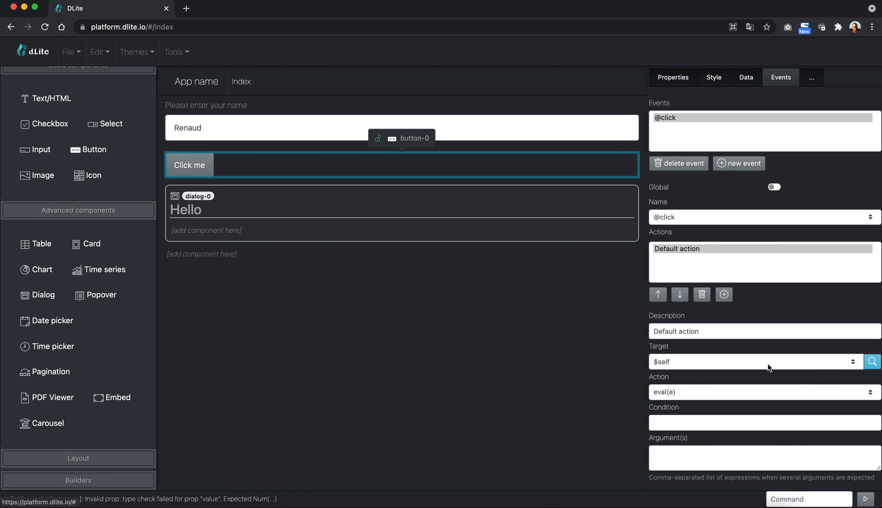
pyautogui.click(870, 362)
pyautogui.click(718, 362)
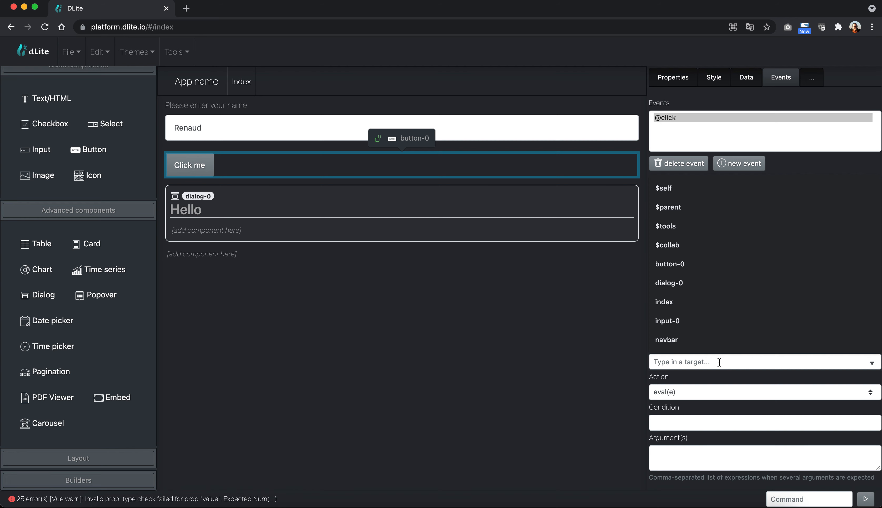
pyautogui.write('dia')
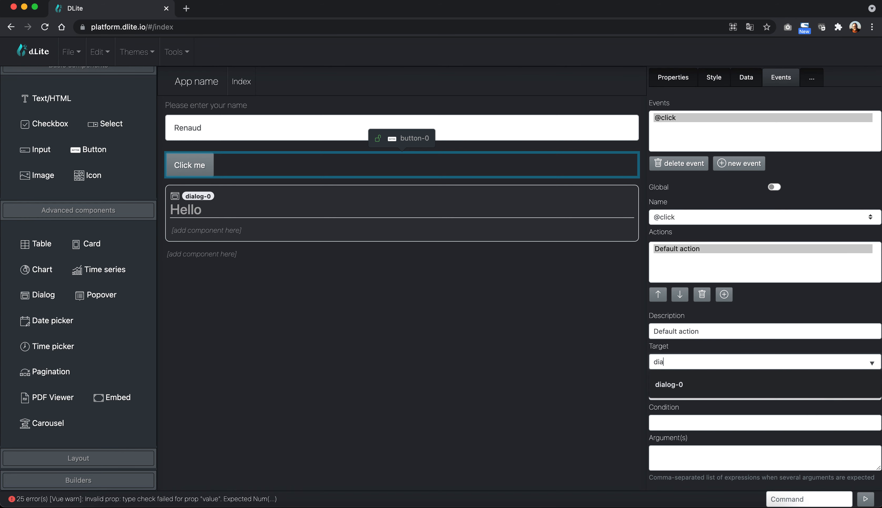
pyautogui.press('Down')
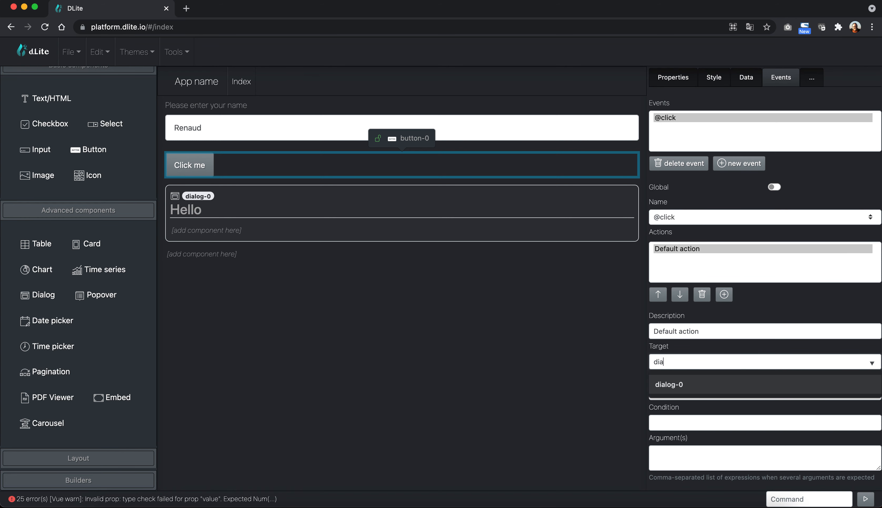
pyautogui.press('Return')
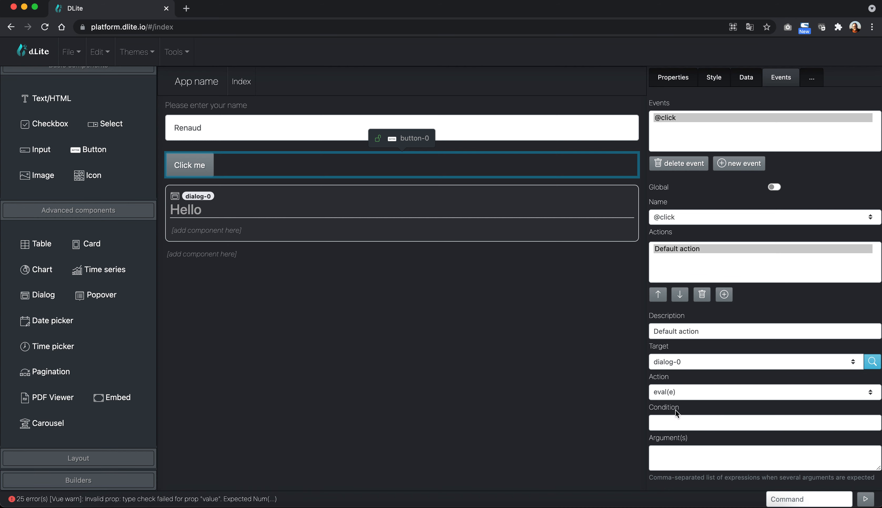
pyautogui.click(710, 391)
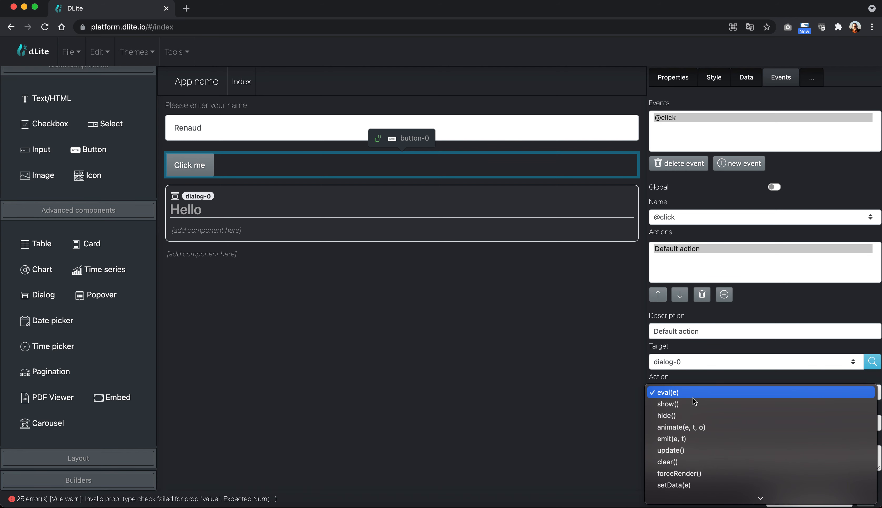
pyautogui.click(678, 405)
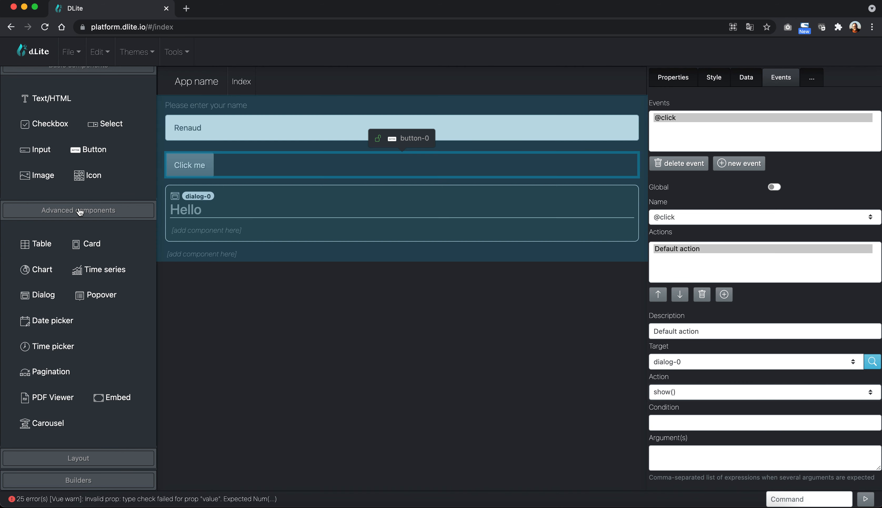
# Run the app, test that the "Click me" button opens the Hello dialog, and close the dialog
pyautogui.scroll(4, 81, 211)
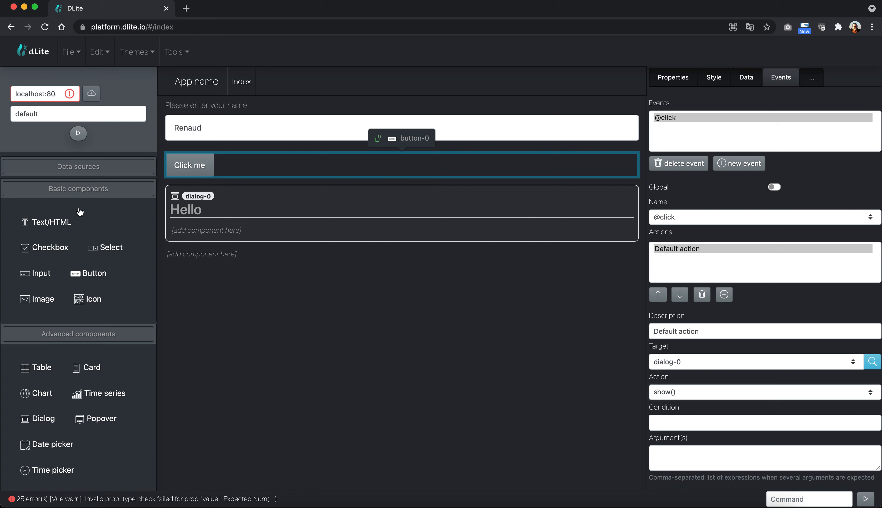
pyautogui.click(78, 133)
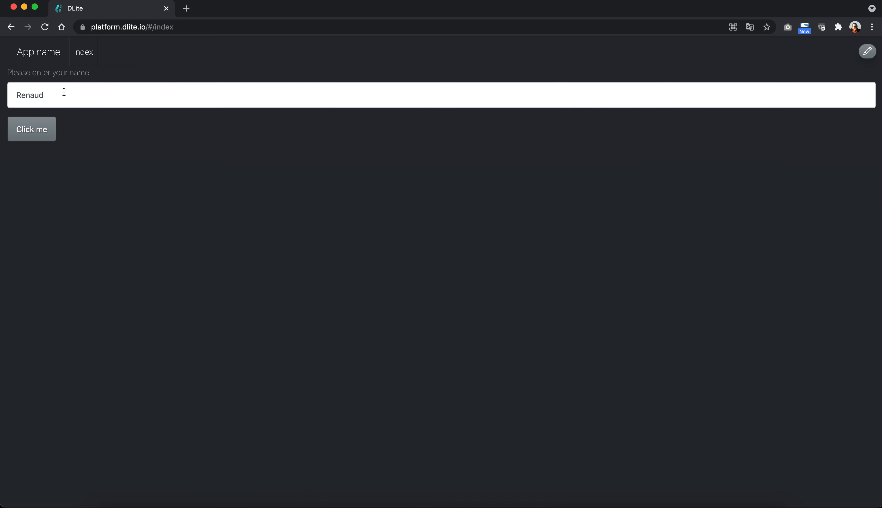
pyautogui.click(32, 130)
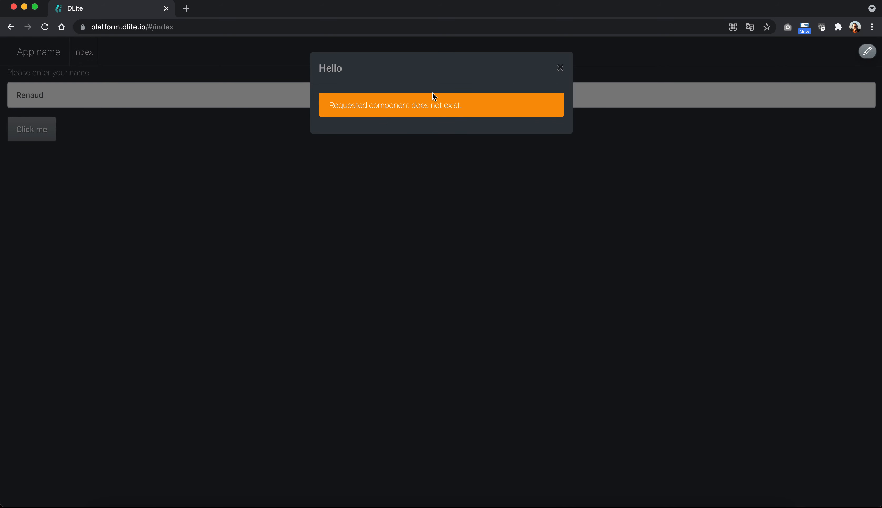
pyautogui.click(561, 68)
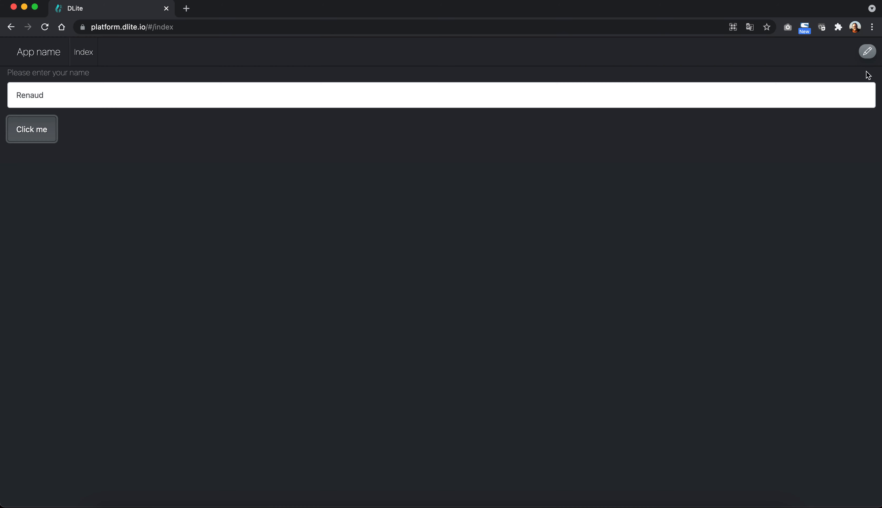
# Return to editing the app and add a Text/HTML component inside the Hello dialog
pyautogui.click(874, 58)
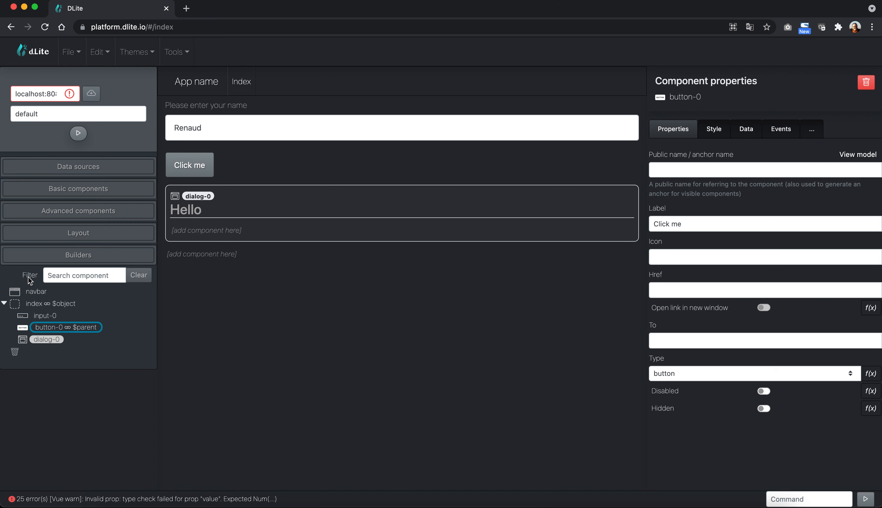
pyautogui.click(63, 193)
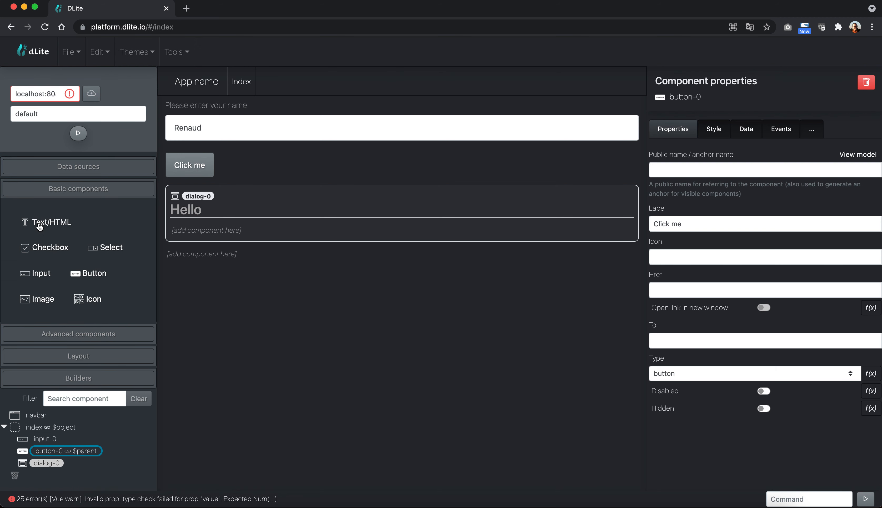
pyautogui.moveTo(40, 227); pyautogui.dragTo(209, 229)
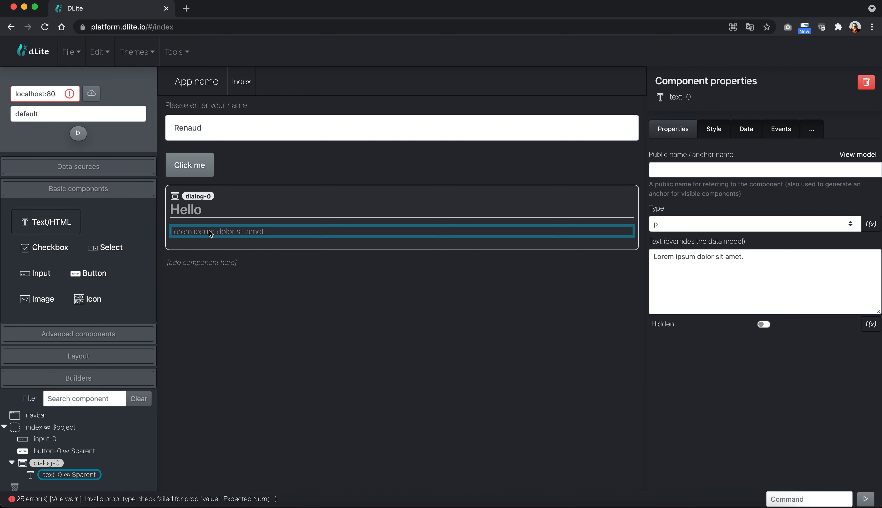
# Replace the dialog text component's placeholder text with the expression ='Hello '+$d('input-0')
pyautogui.click(757, 261)
pyautogui.hotkey('shift', 'alt', 'Left')
pyautogui.hotkey('shift', 'alt', 'Left')
pyautogui.hotkey('shift', 'alt', 'Left')
pyautogui.hotkey('shift', 'alt', 'Left')
pyautogui.hotkey('shift', 'alt', 'Left')
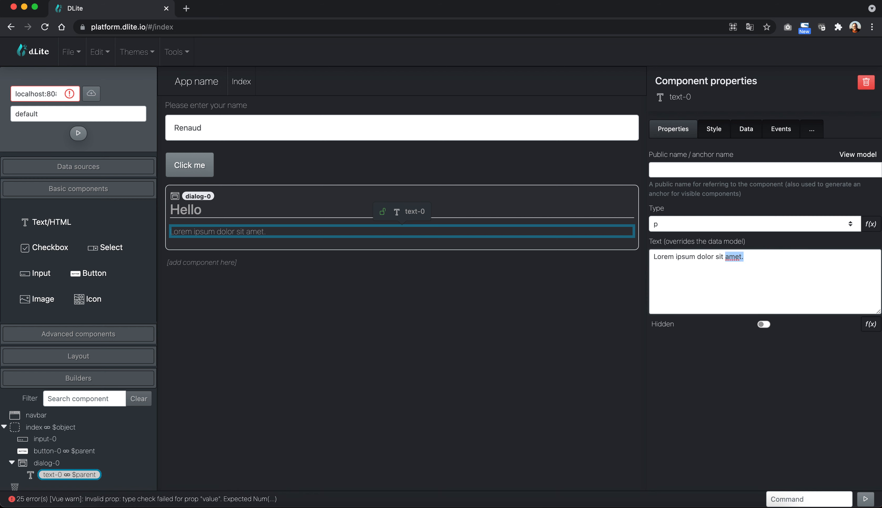
pyautogui.press('BackSpace')
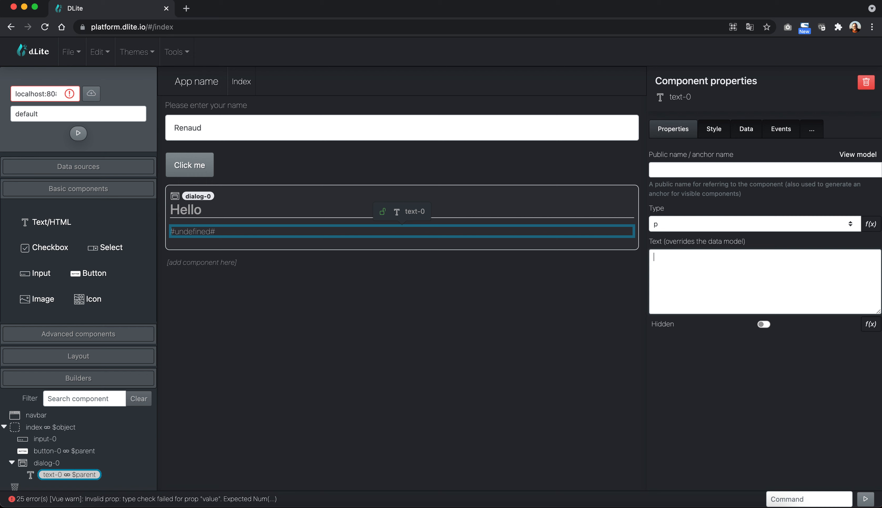
pyautogui.write('=')
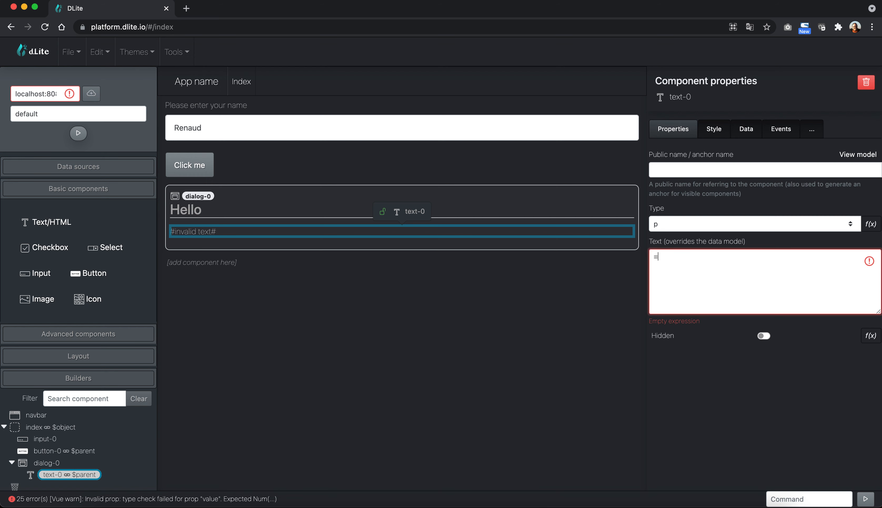
pyautogui.write("'Hello '")
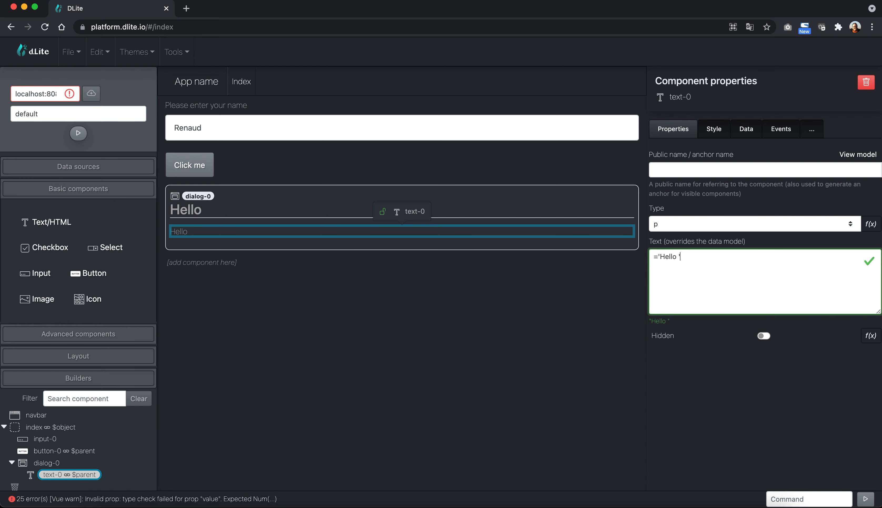
pyautogui.write('+')
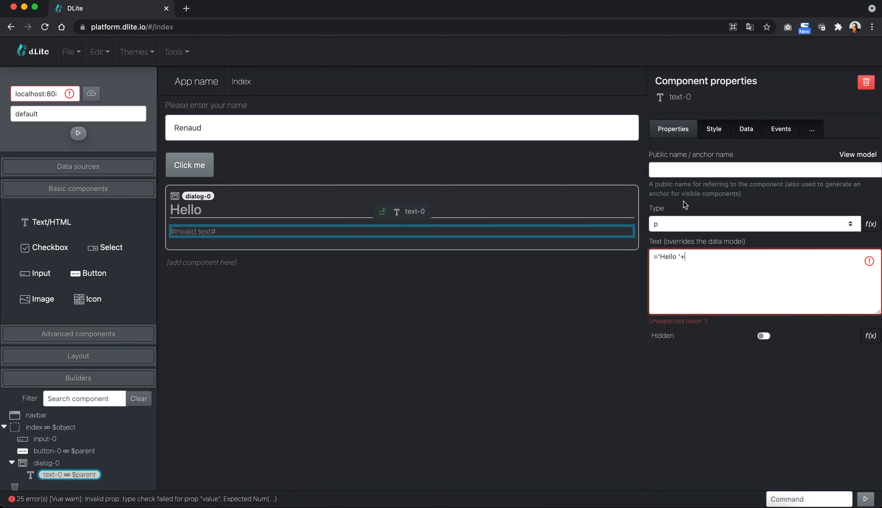
pyautogui.write('$d')
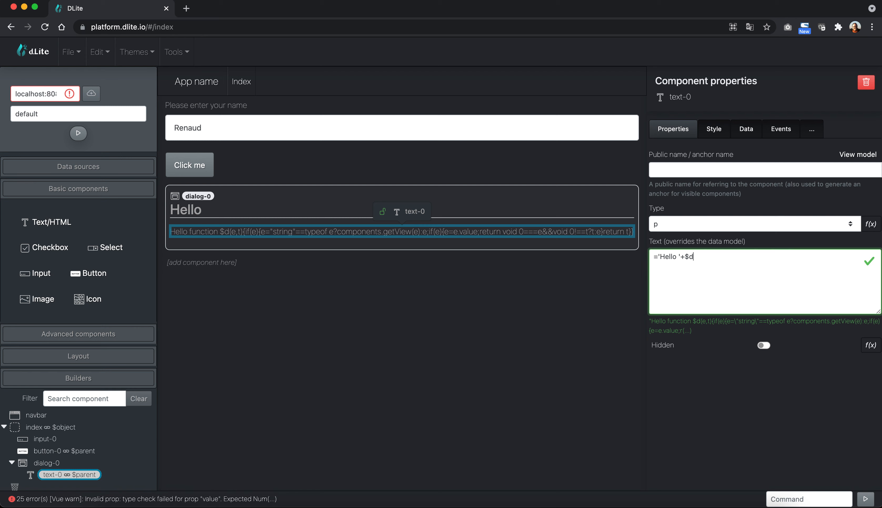
pyautogui.write('(')
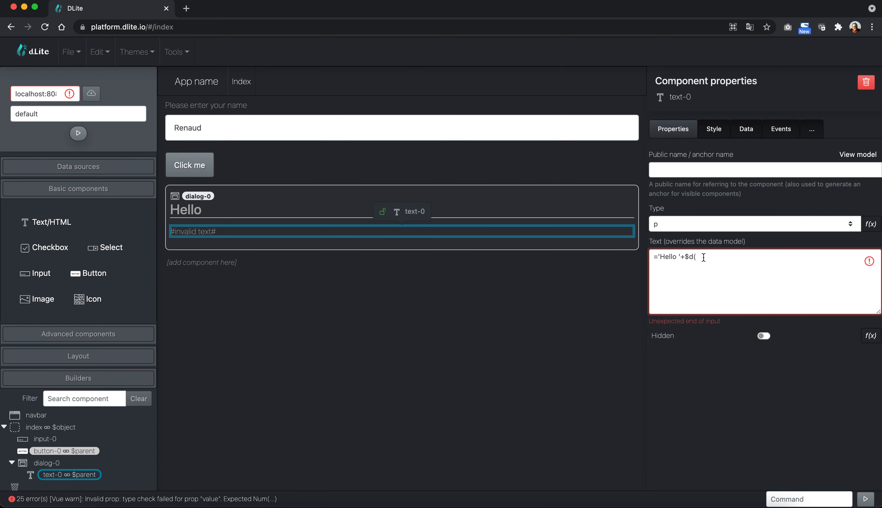
pyautogui.write("'input-0')")
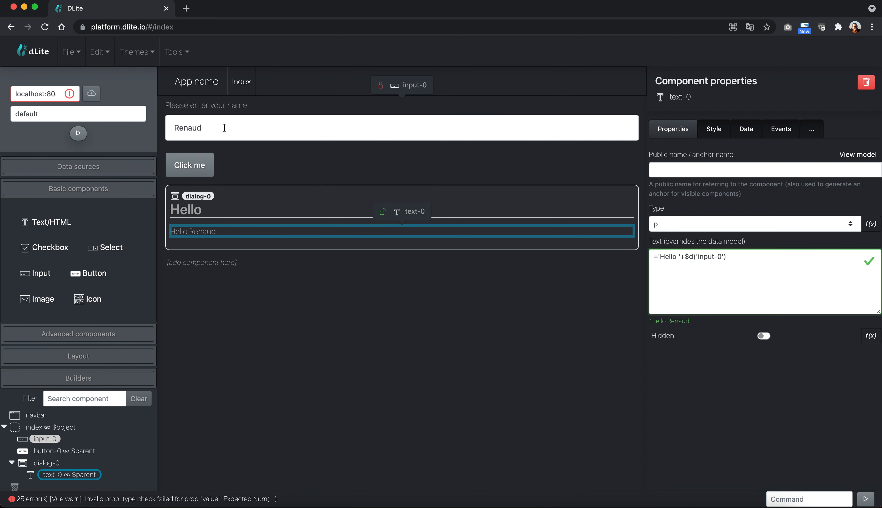
# Replace the name in the "Please enter your name" input with a different first name
pyautogui.click(207, 129)
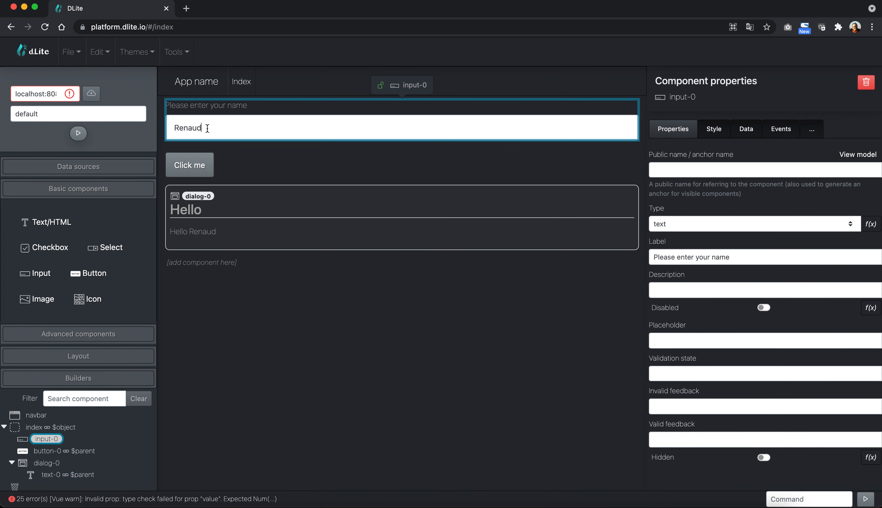
pyautogui.click(207, 128)
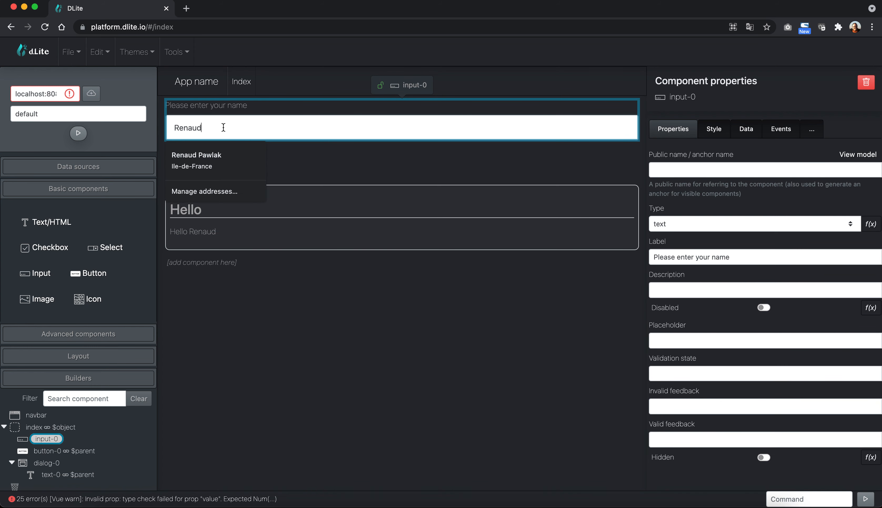
pyautogui.press('BackSpace')
pyautogui.press('BackSpace')
pyautogui.press('BackSpace')
pyautogui.press('BackSpace')
pyautogui.press('BackSpace')
pyautogui.press('BackSpace')
pyautogui.write('Bruno')
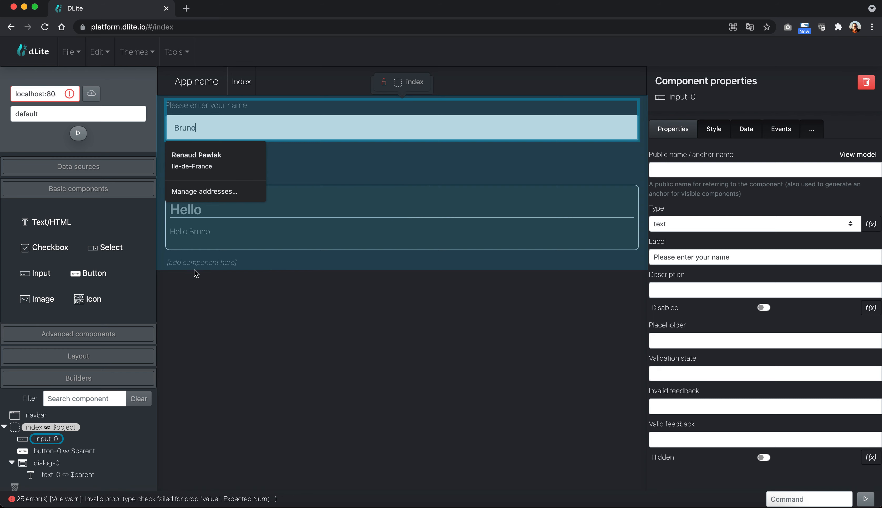
# Run the app, append 2222 to the entered name, open the Hello dialog with "Click me", and close it
pyautogui.click(78, 133)
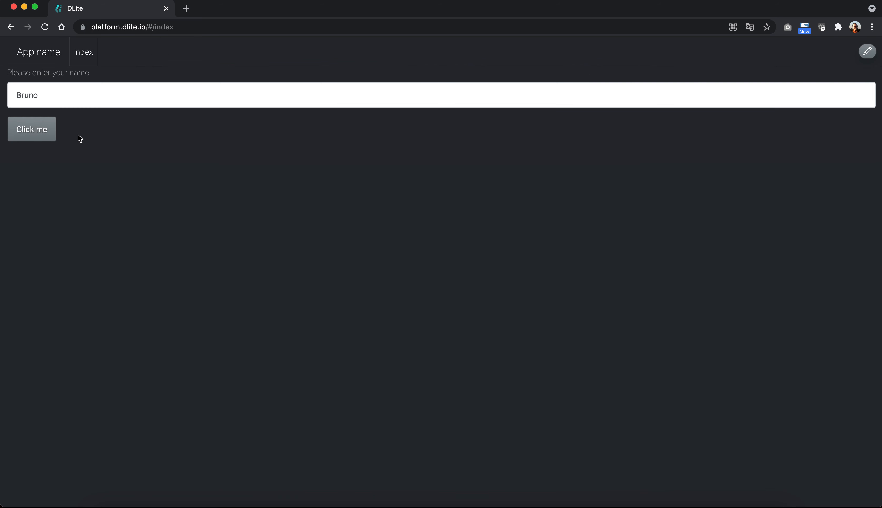
pyautogui.click(47, 98)
pyautogui.write('2222')
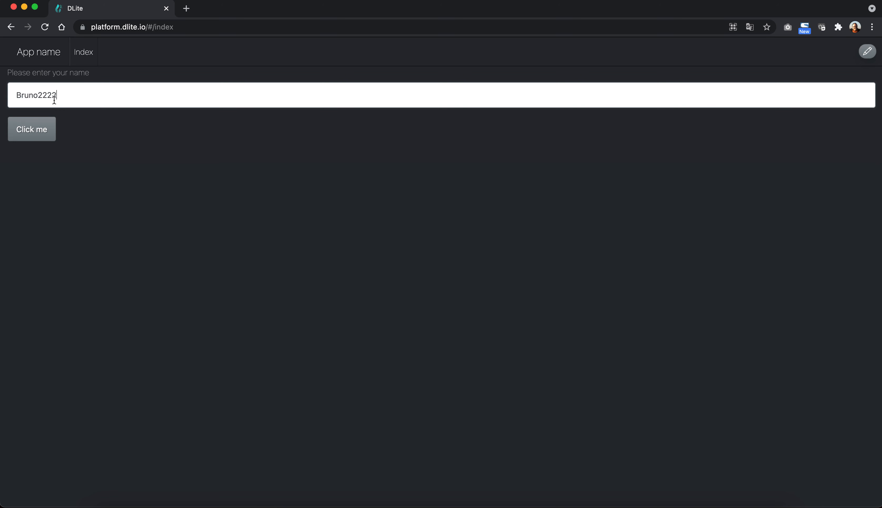
pyautogui.click(28, 134)
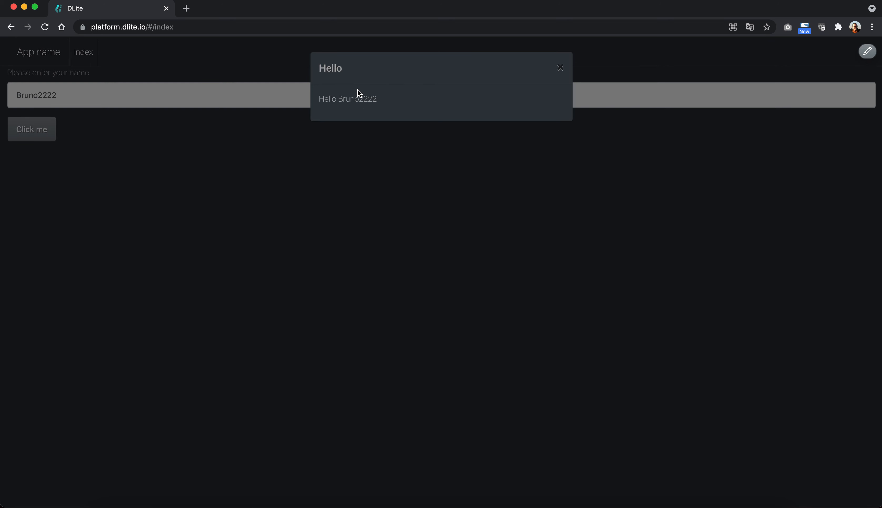
pyautogui.click(560, 69)
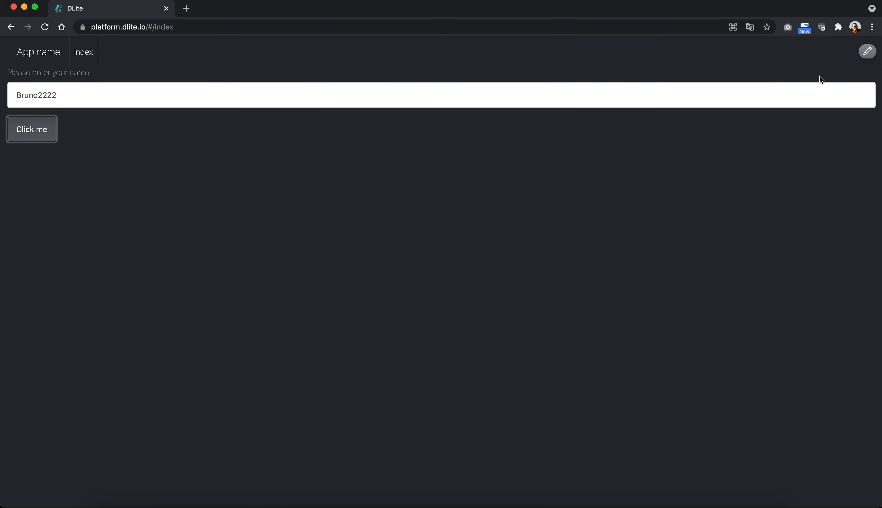
# Return to editing, name the project simple-hello, and save it as a project file
pyautogui.click(868, 52)
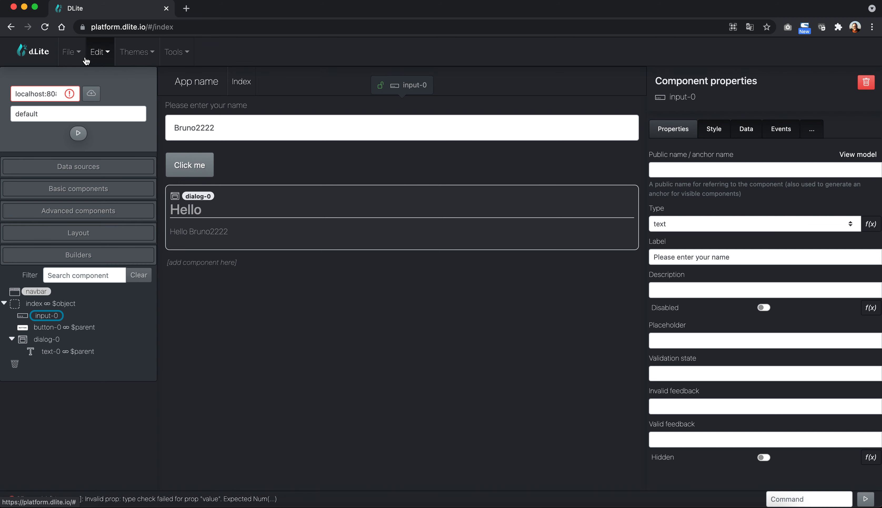
pyautogui.click(77, 53)
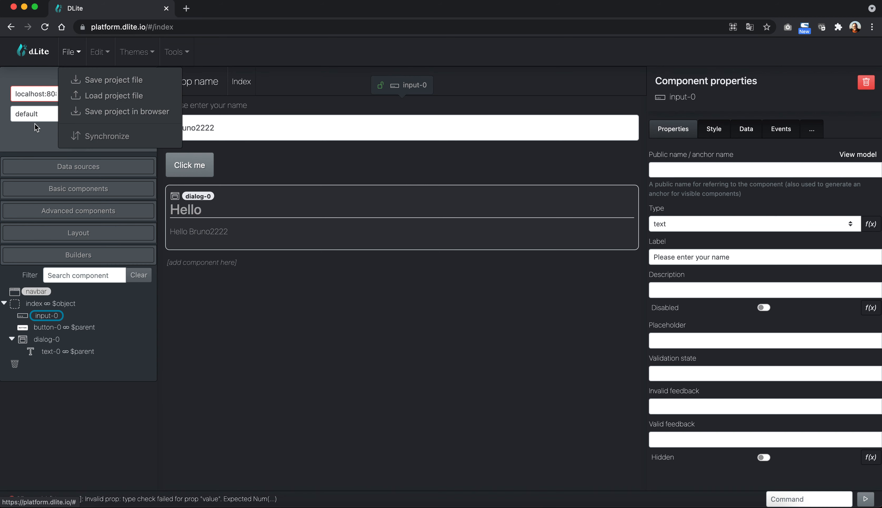
pyautogui.click(40, 115)
pyautogui.doubleClick(40, 115)
pyautogui.write('simple-hello')
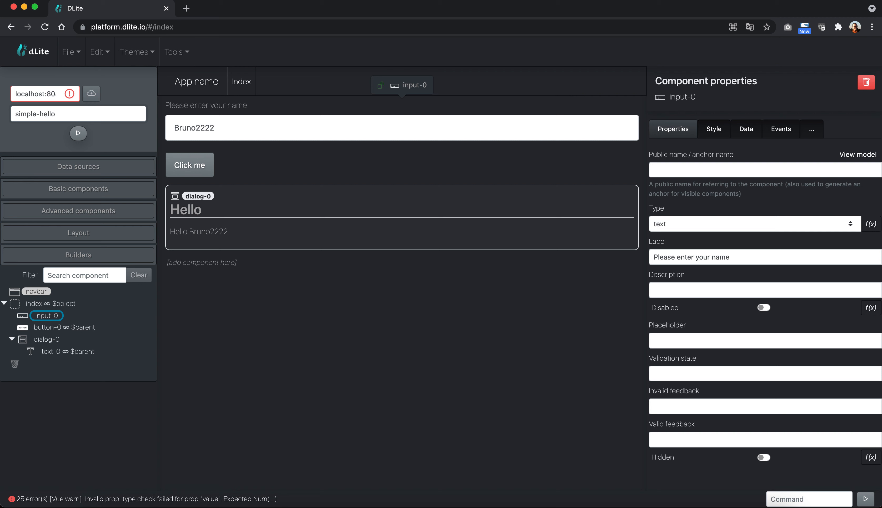
pyautogui.click(71, 52)
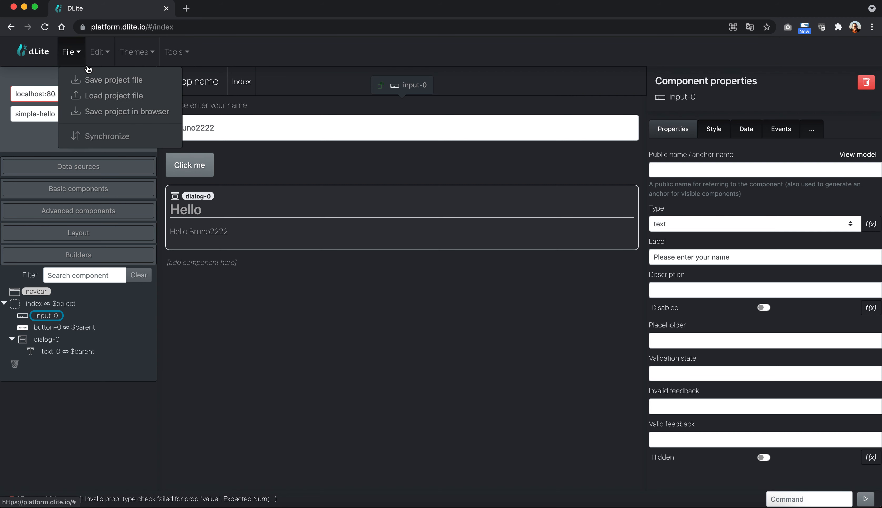
pyautogui.click(107, 80)
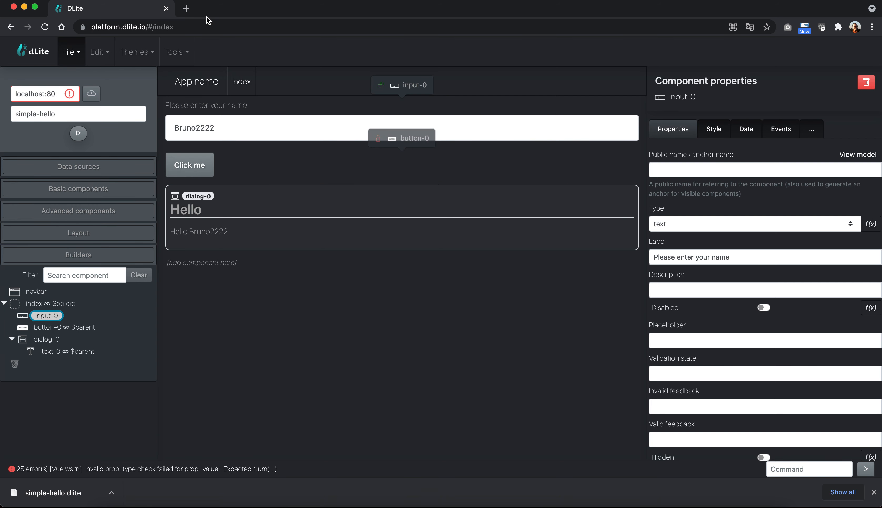
# Open platform.dlite.io in a new browser tab and load the project file simple-hello.dlite from Downloads
pyautogui.click(186, 10)
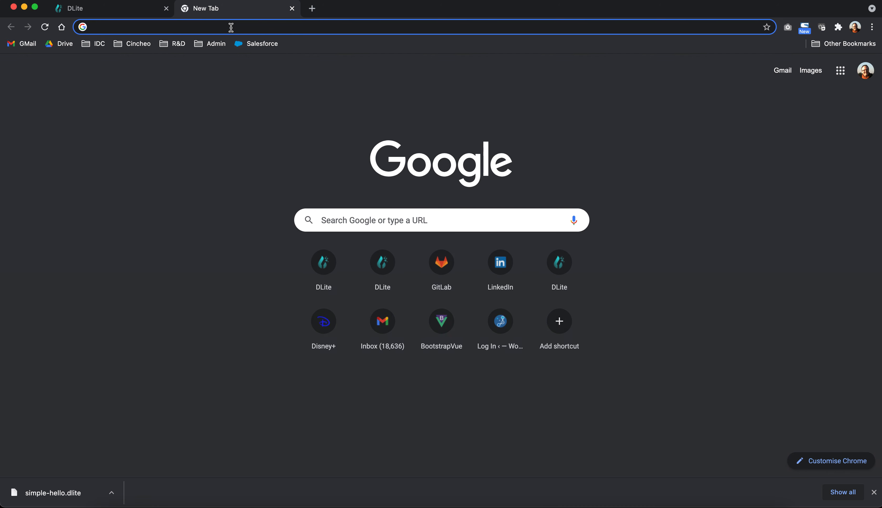
pyautogui.click(231, 28)
pyautogui.write('pla')
pyautogui.press('Right')
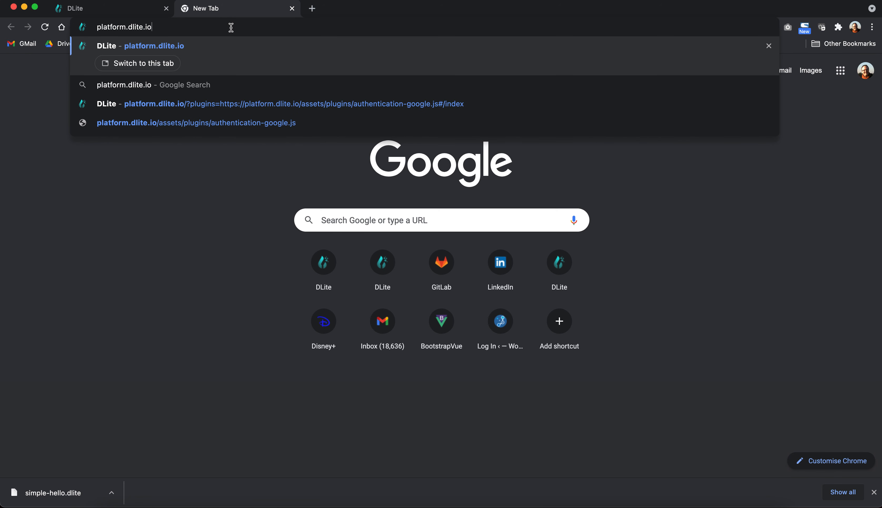
pyautogui.press('Return')
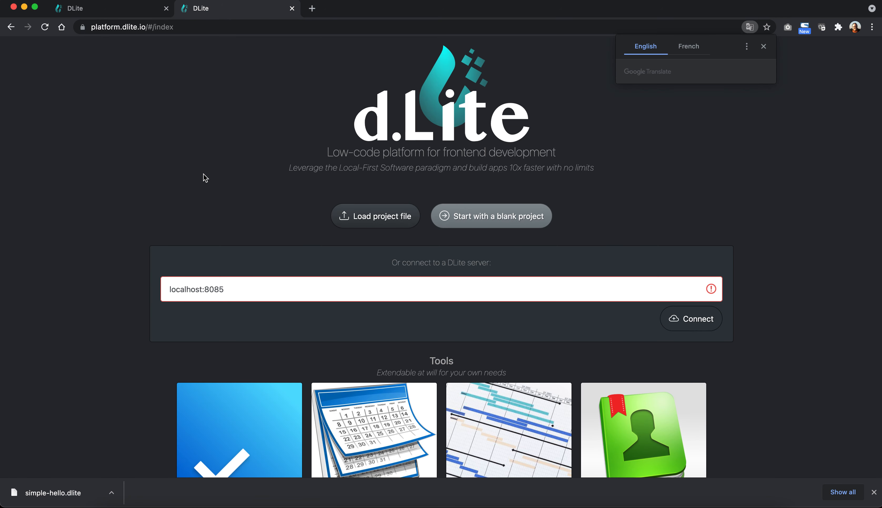
pyautogui.click(377, 222)
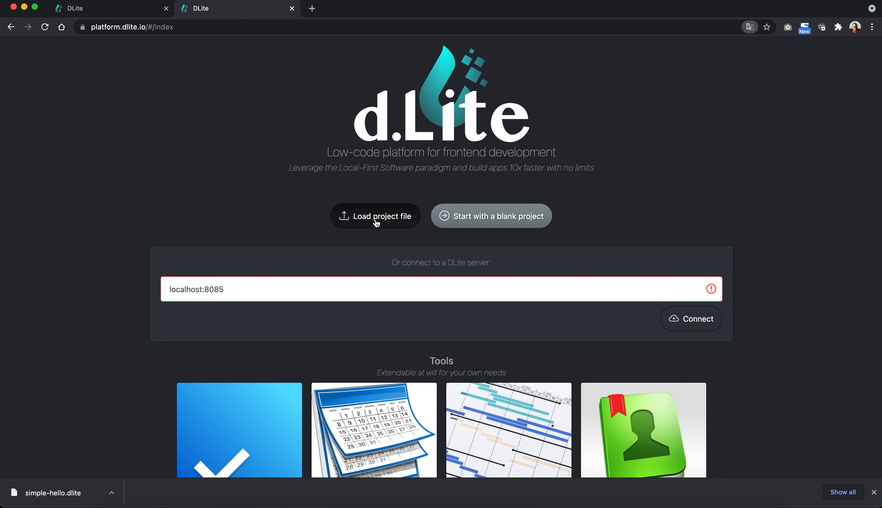
pyautogui.click(375, 218)
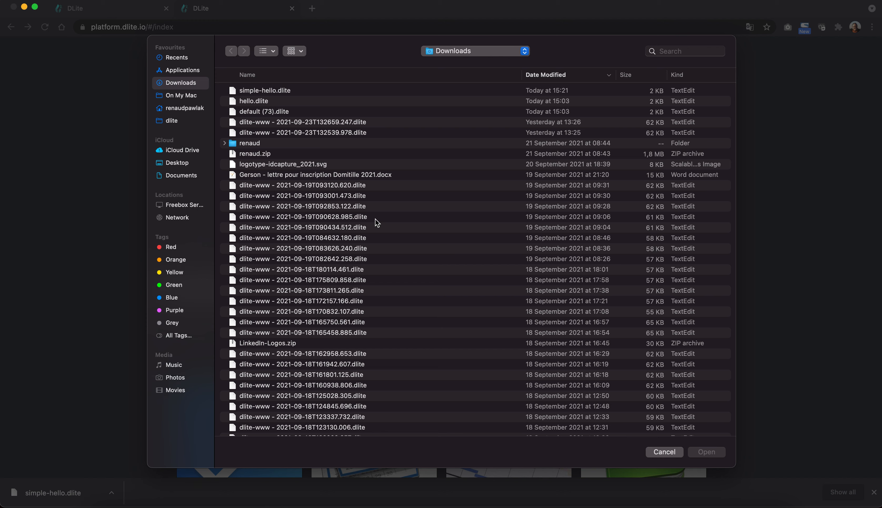
pyautogui.doubleClick(260, 91)
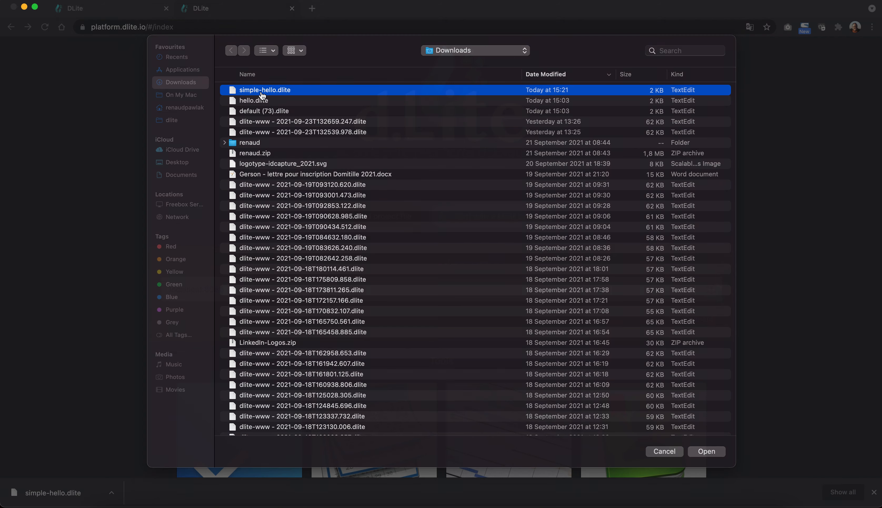
# Test the loaded app's Hello dialog with "Once again" as the name, close the dialog, and return to editing
pyautogui.click(105, 94)
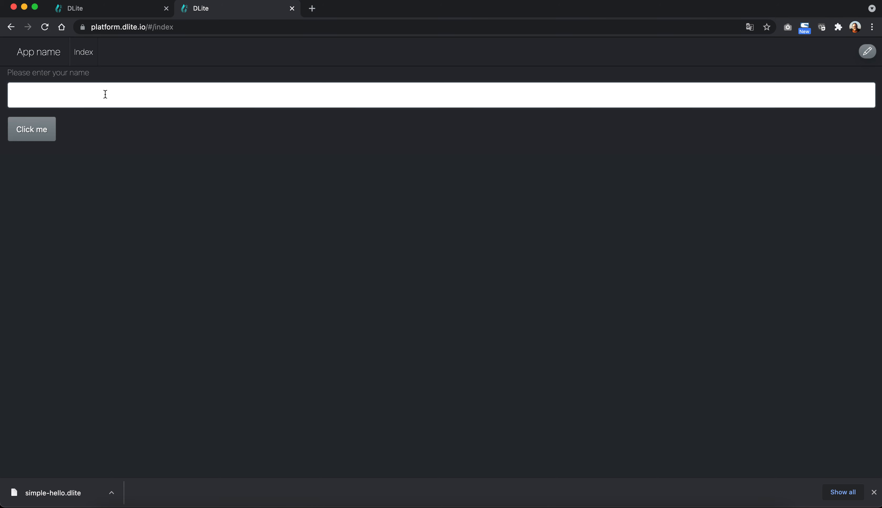
pyautogui.write('Once ag')
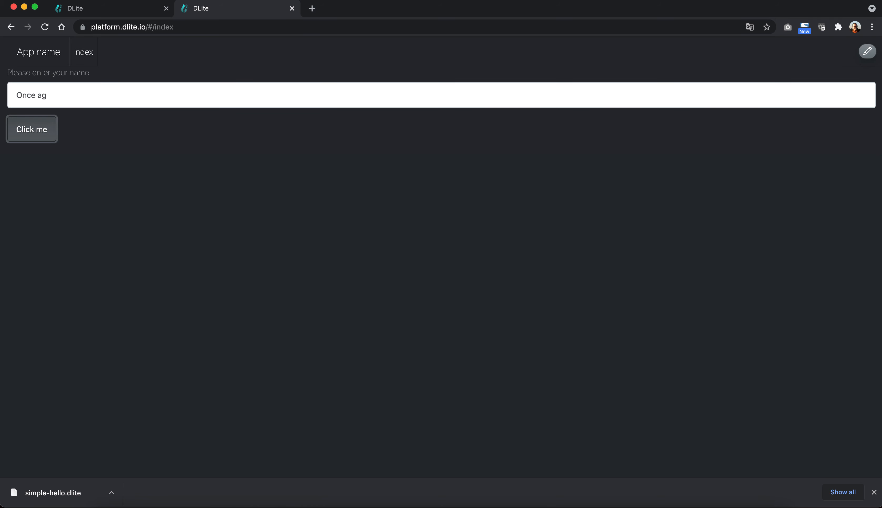
pyautogui.write('ain')
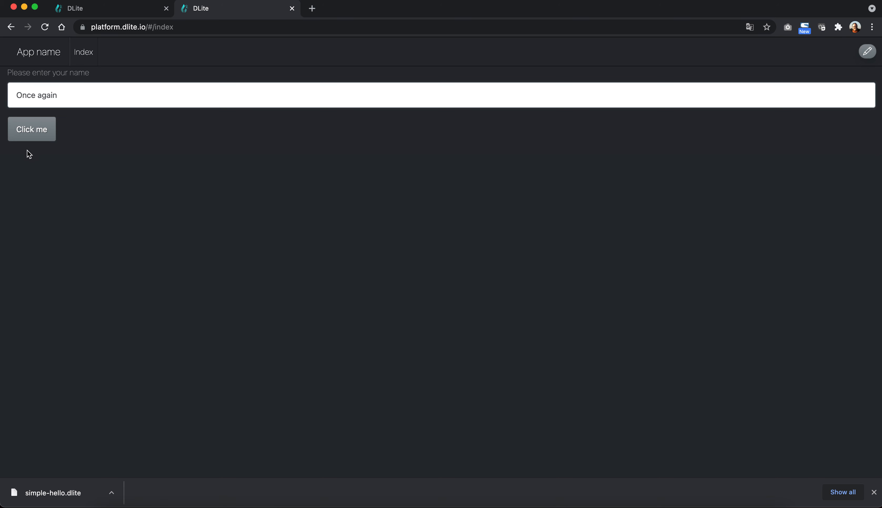
pyautogui.click(35, 133)
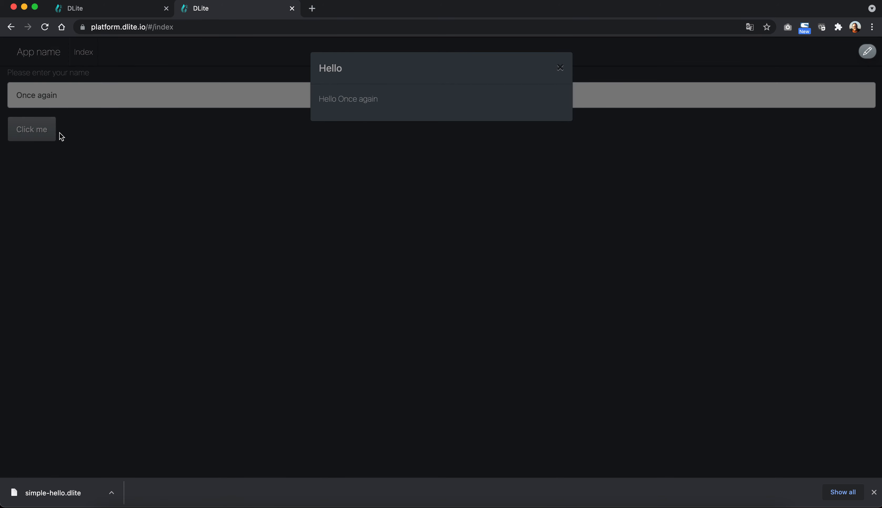
pyautogui.click(560, 68)
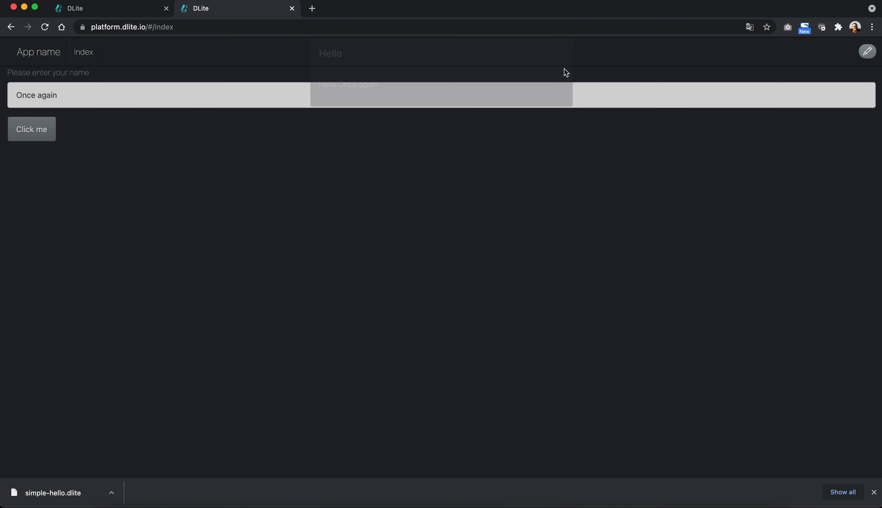
pyautogui.click(867, 52)
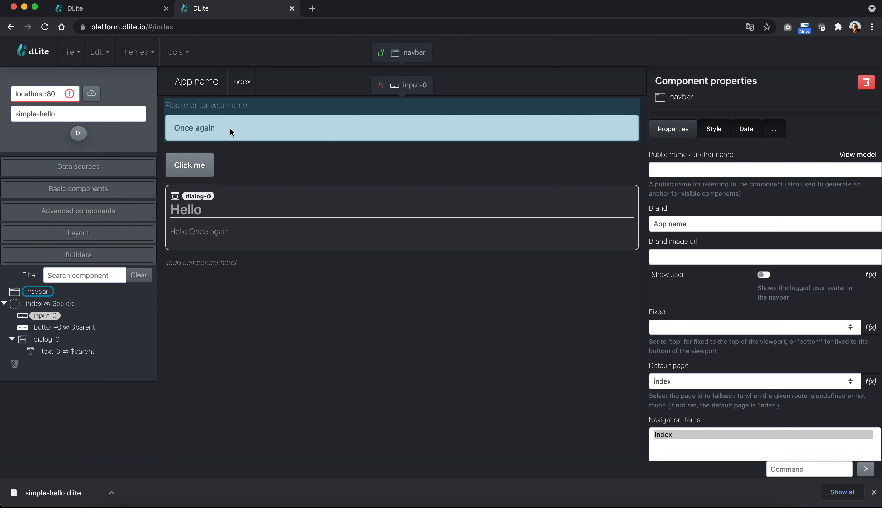
# Give the "Click me" button the check icon and turn on its Pill style
pyautogui.click(196, 165)
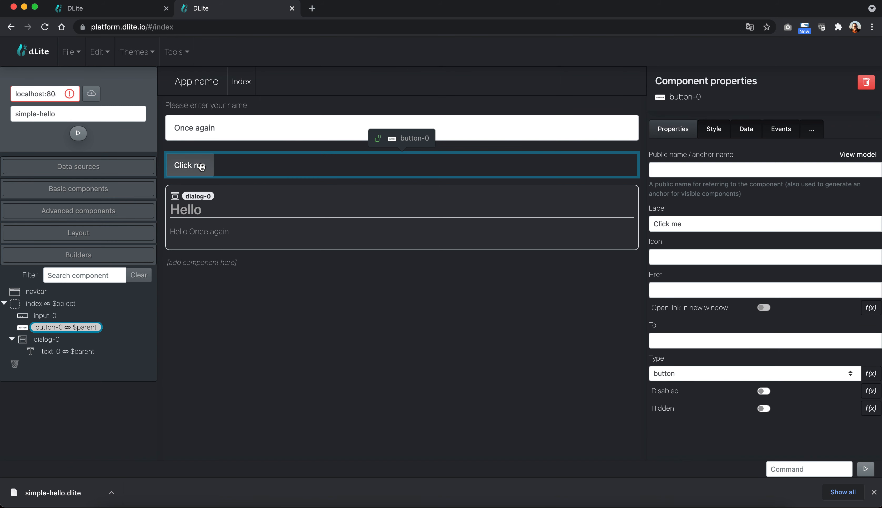
pyautogui.click(664, 257)
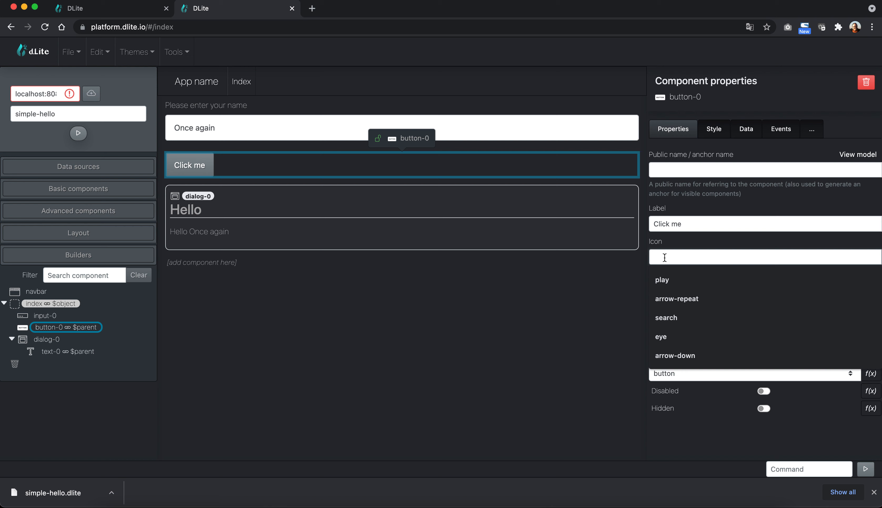
pyautogui.write('c')
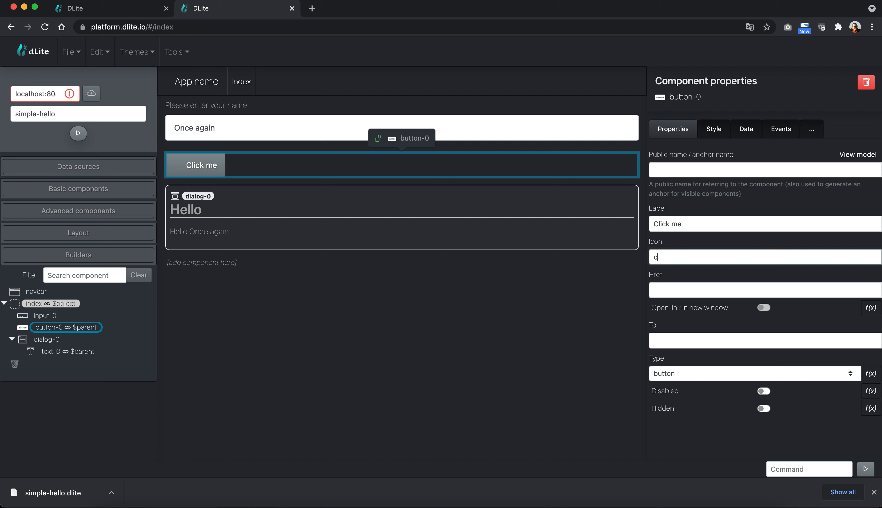
pyautogui.write('heck')
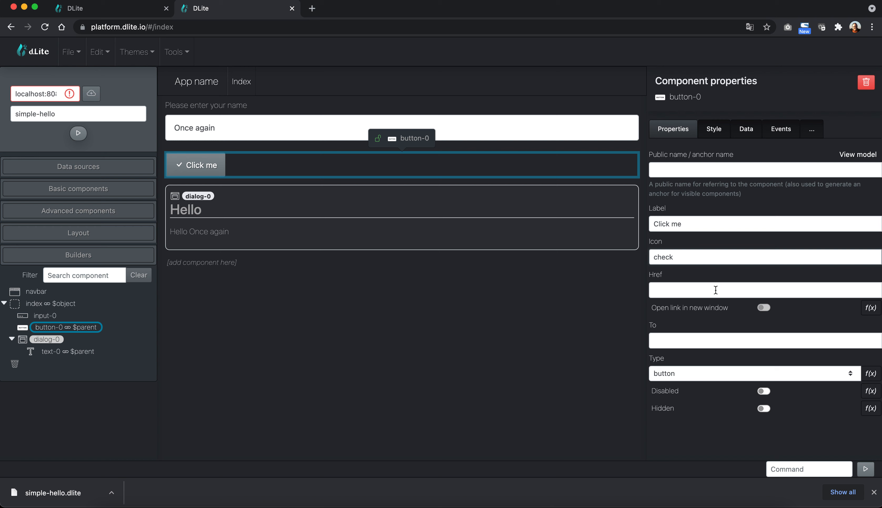
pyautogui.click(715, 130)
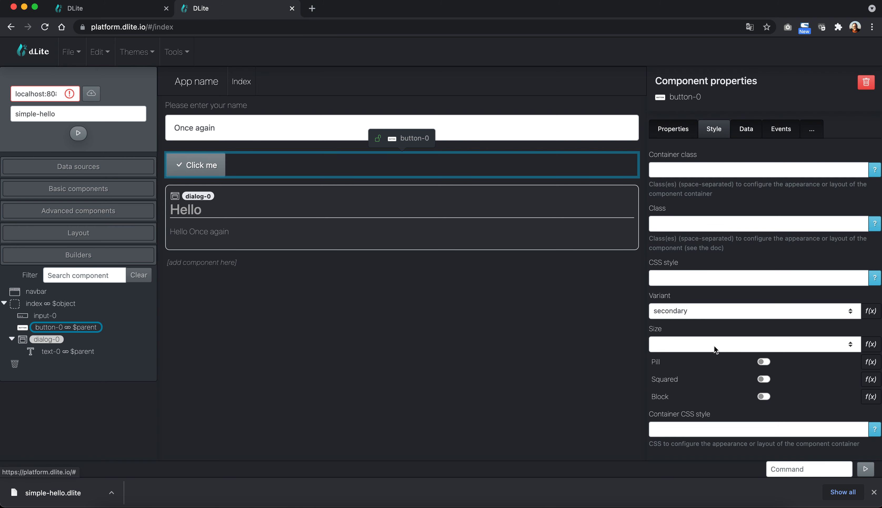
pyautogui.click(765, 363)
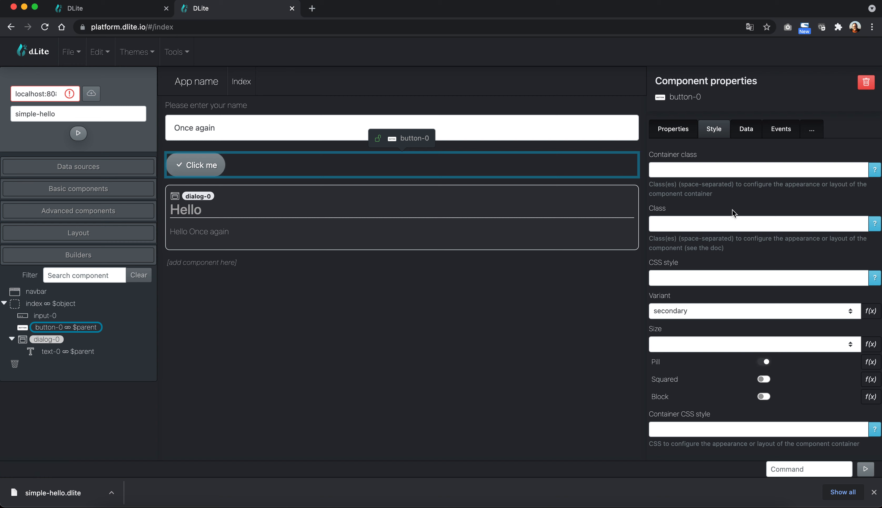
# Center the "Click me" button with the container class text-center and set its variant to success
pyautogui.click(668, 134)
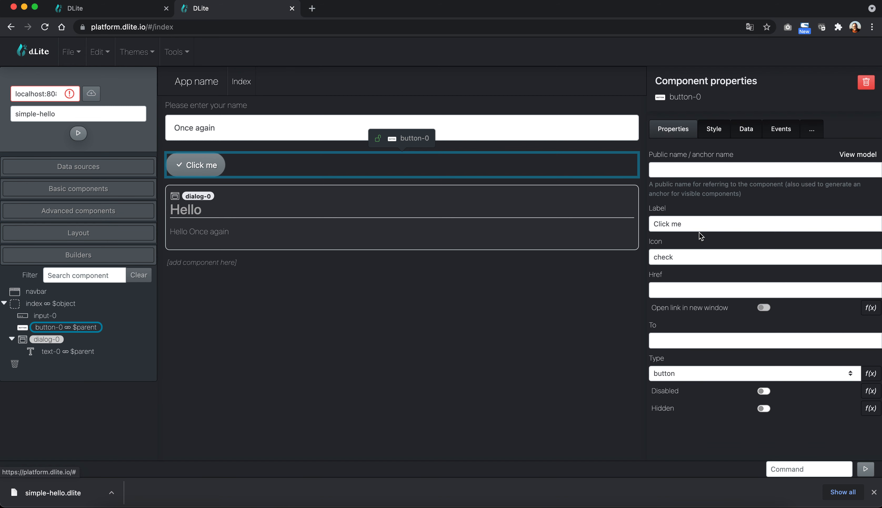
pyautogui.click(710, 135)
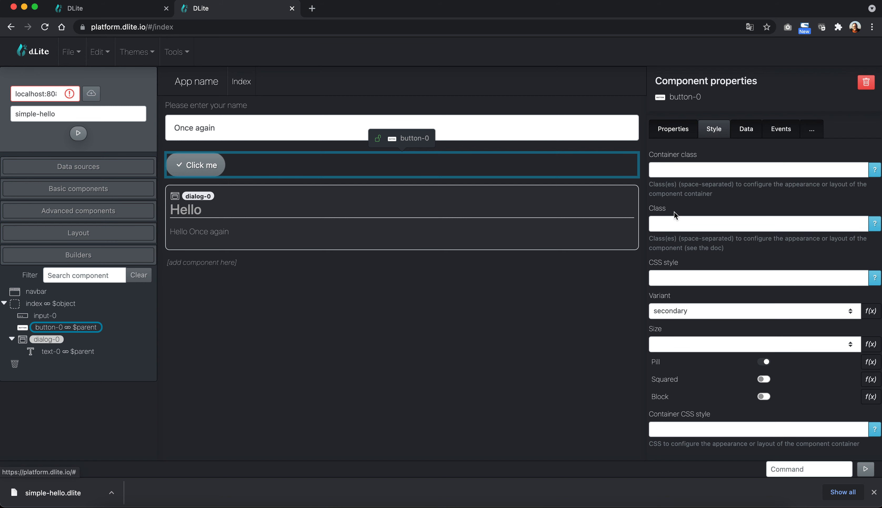
pyautogui.click(673, 170)
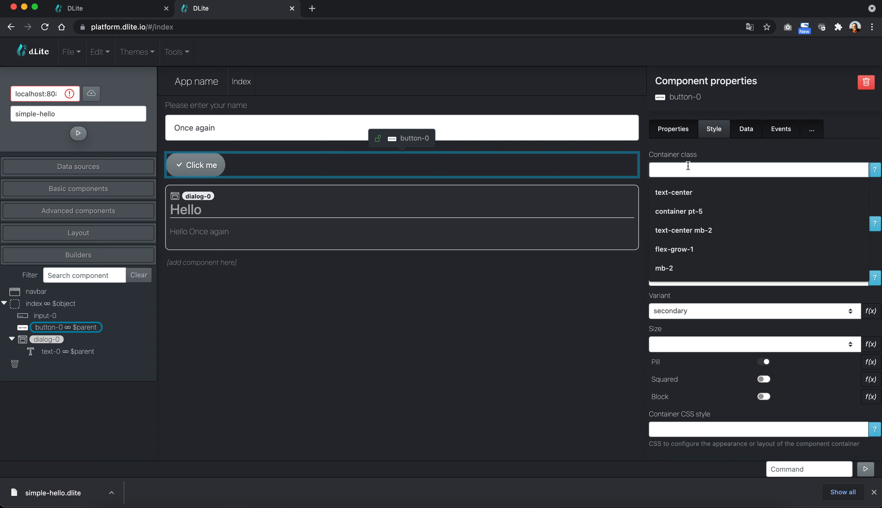
pyautogui.write('c')
pyautogui.press('BackSpace')
pyautogui.write('text-center')
pyautogui.press('Down')
pyautogui.press('Return')
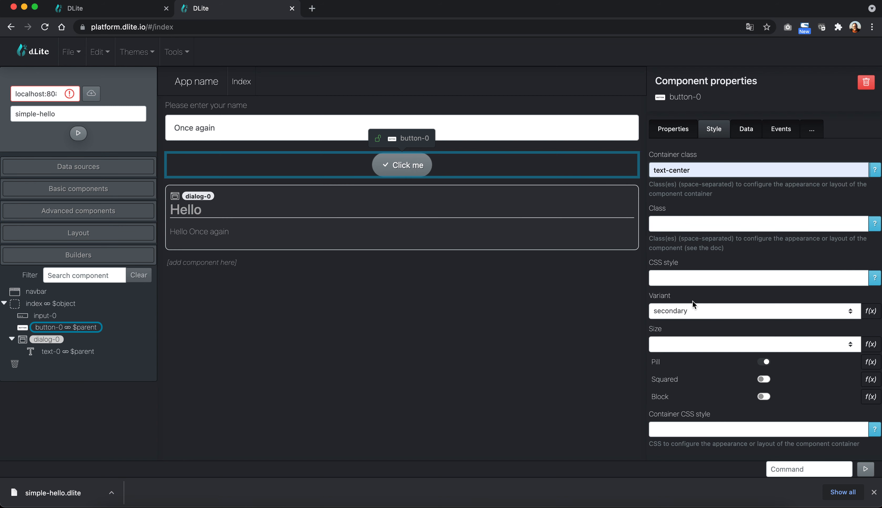
pyautogui.click(728, 311)
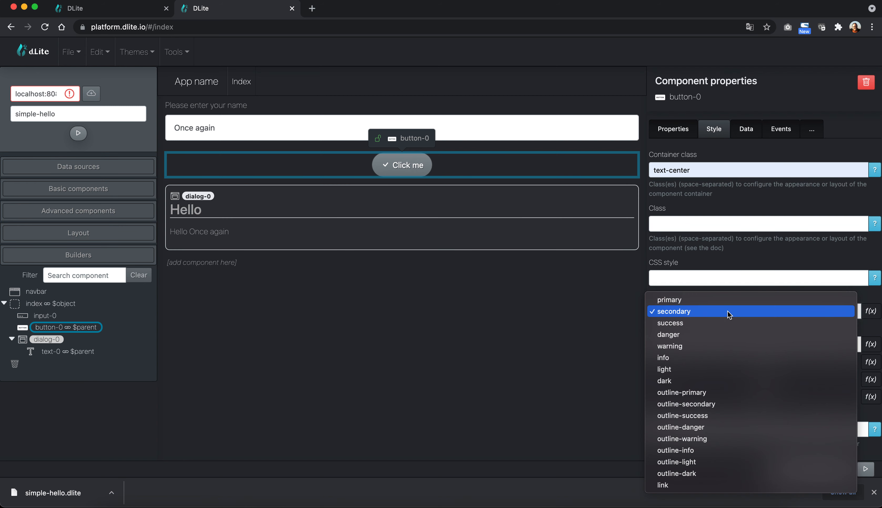
pyautogui.click(709, 329)
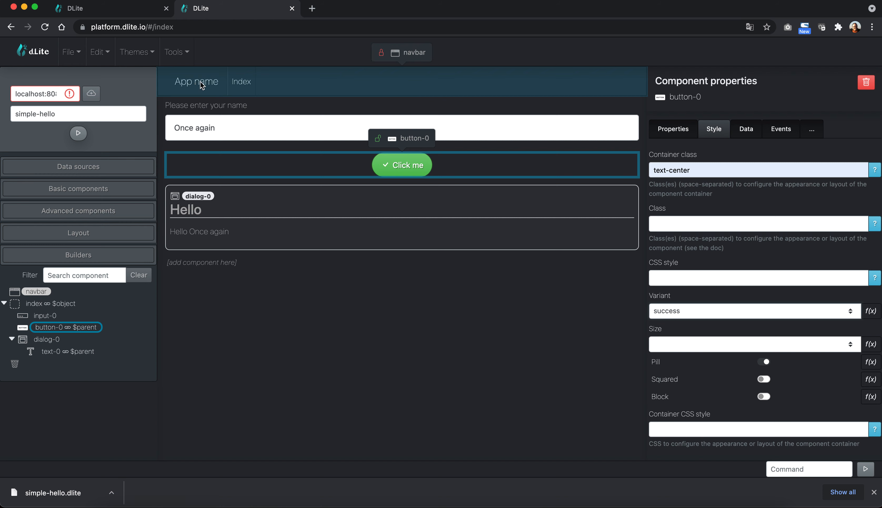
# Change the navbar's brand to "My Hello App"
pyautogui.click(185, 89)
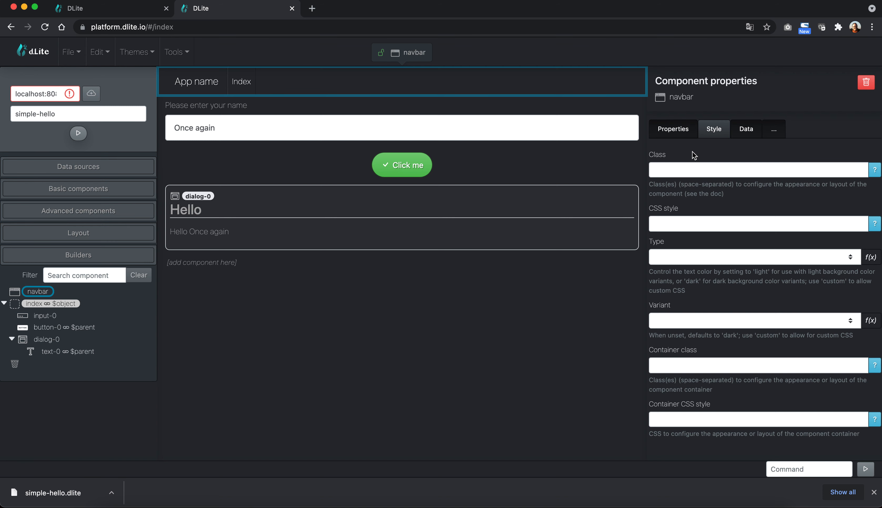
pyautogui.click(686, 134)
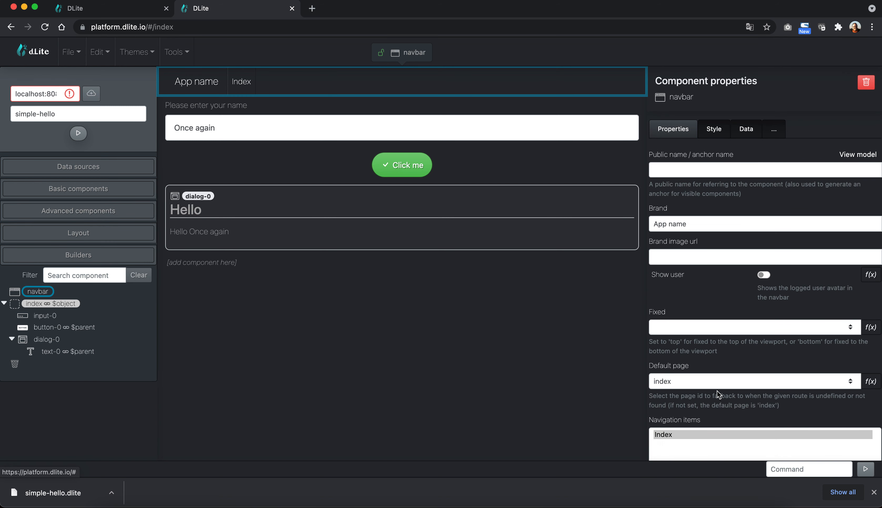
pyautogui.moveTo(701, 226); pyautogui.dragTo(652, 224)
pyautogui.write('My ')
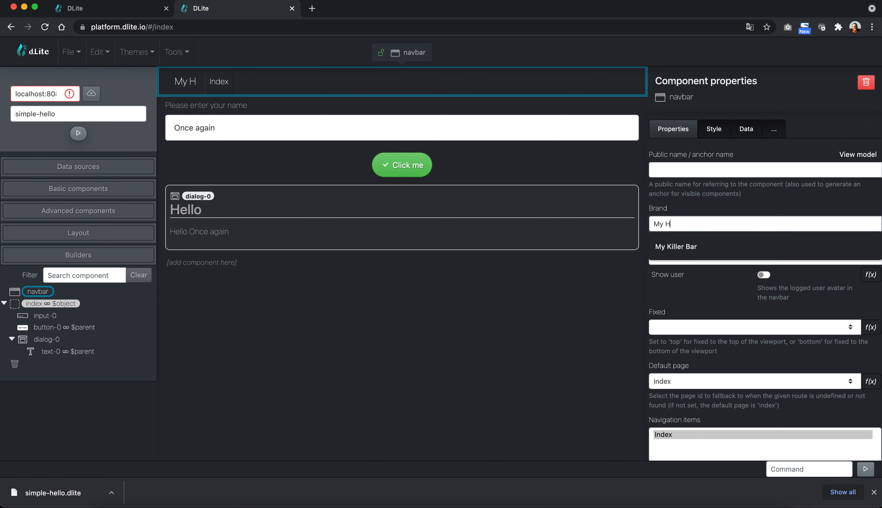
pyautogui.write('Hello App')
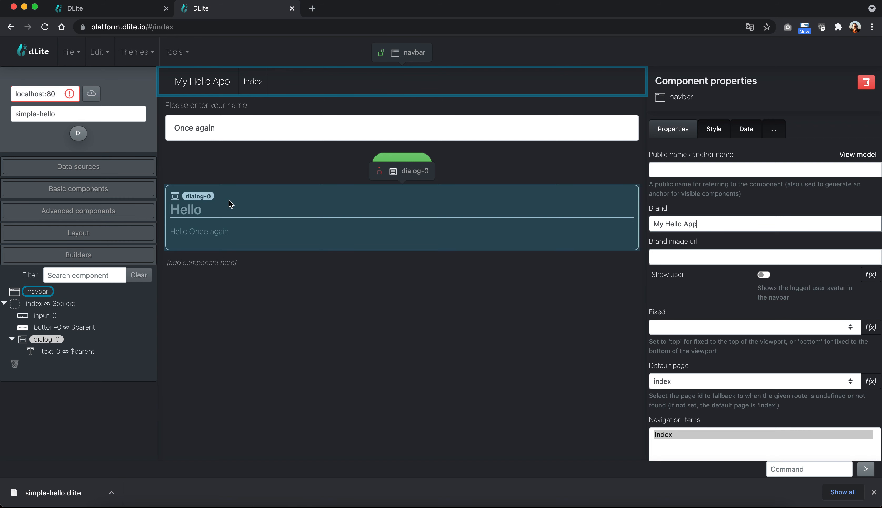
# Run the app, open the Hello dialog with the restyled "Click me" button, and close it
pyautogui.click(80, 136)
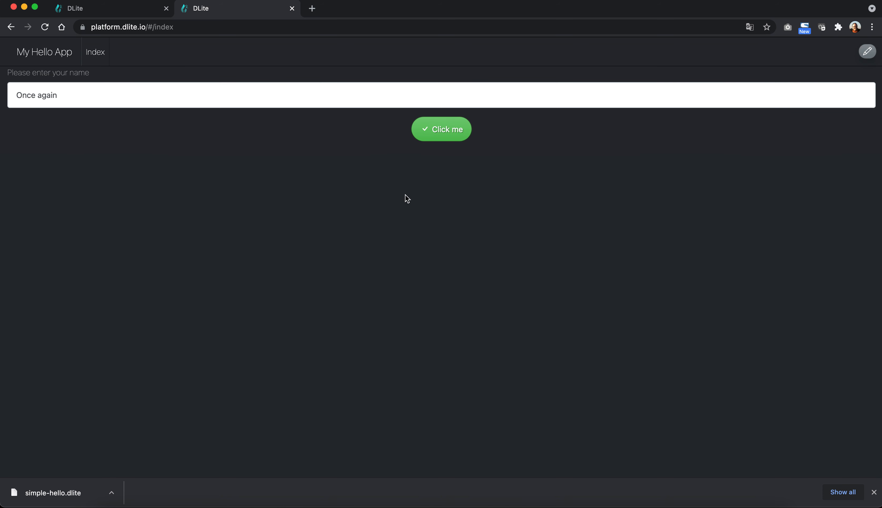
pyautogui.click(443, 140)
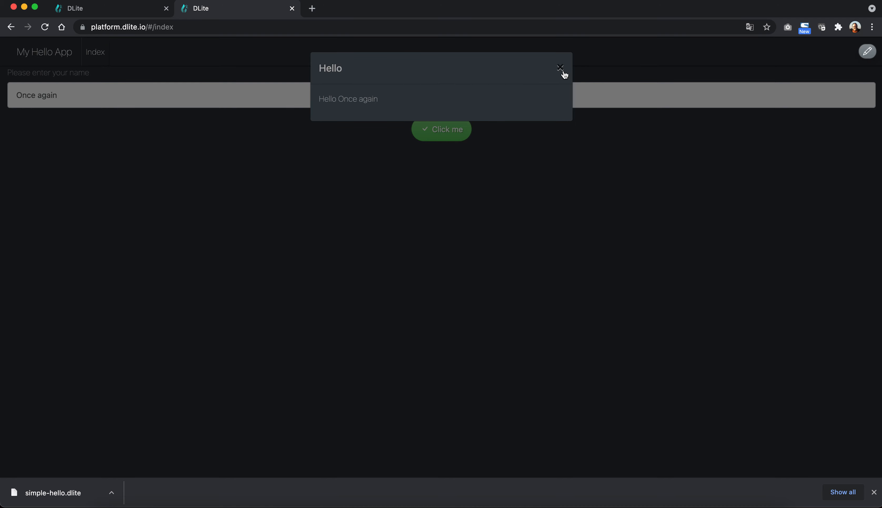
pyautogui.click(563, 75)
# Return to editing and save the restyled app as a project file
pyautogui.click(866, 53)
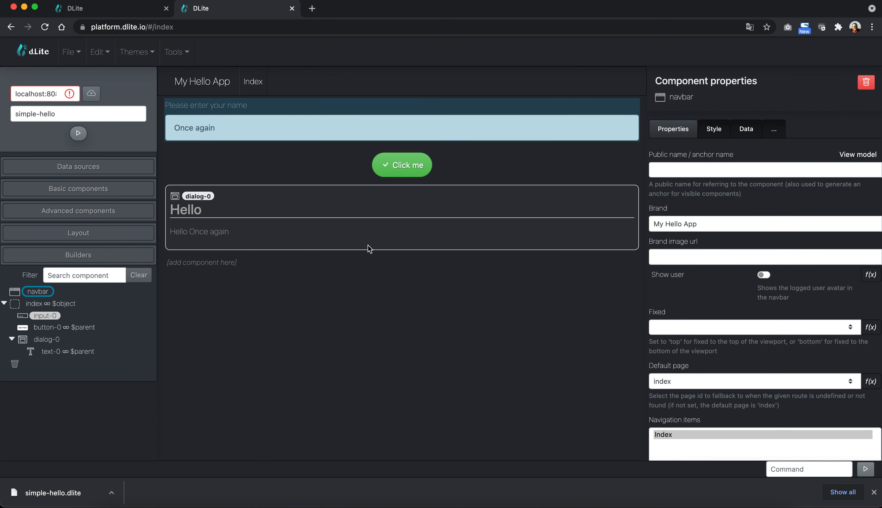
pyautogui.click(73, 52)
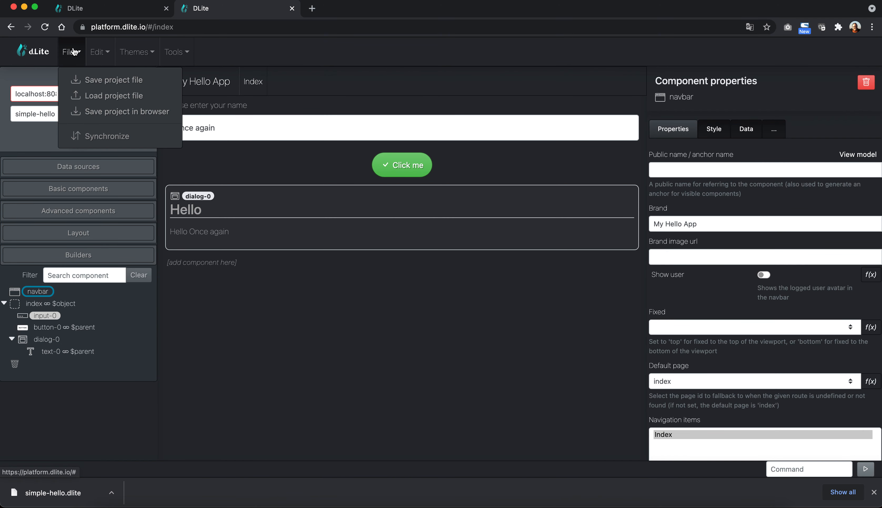
pyautogui.click(113, 81)
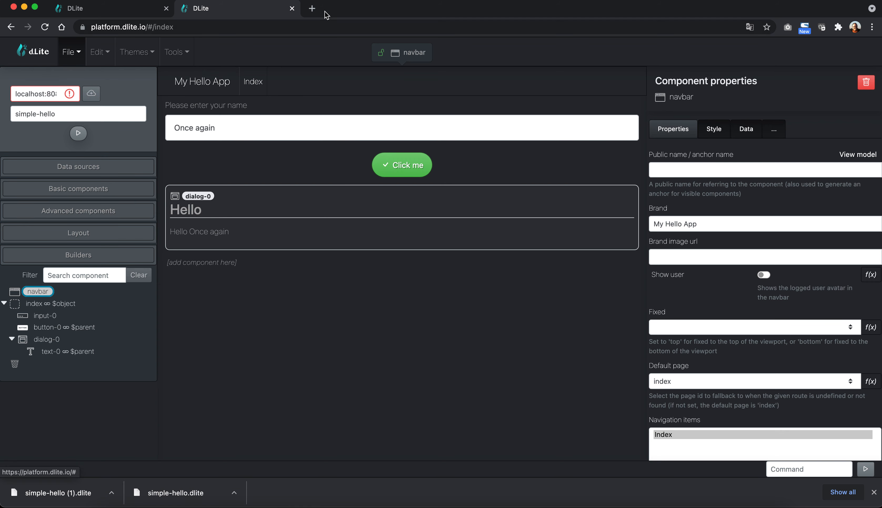
# Open platform.dlite.io in a new browser tab and load the project file simple-hello (1).dlite from Downloads
pyautogui.click(312, 8)
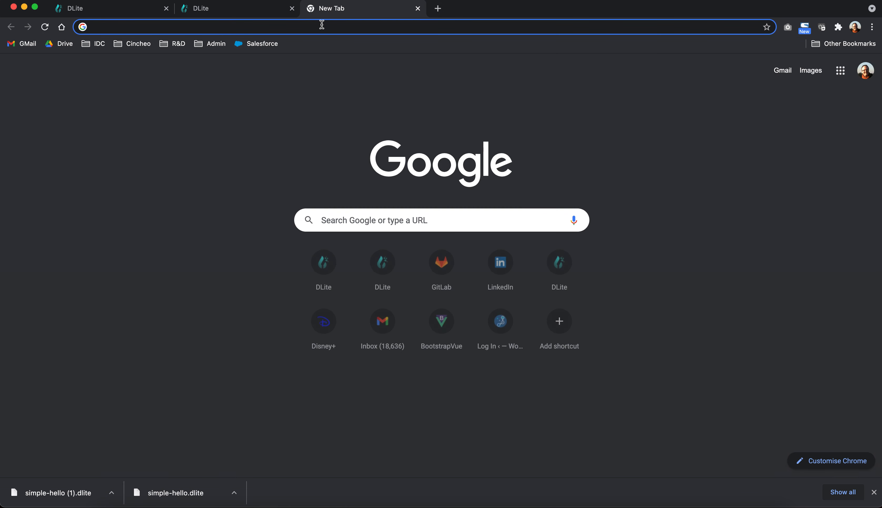
pyautogui.click(322, 24)
pyautogui.write('platform.dlite.io')
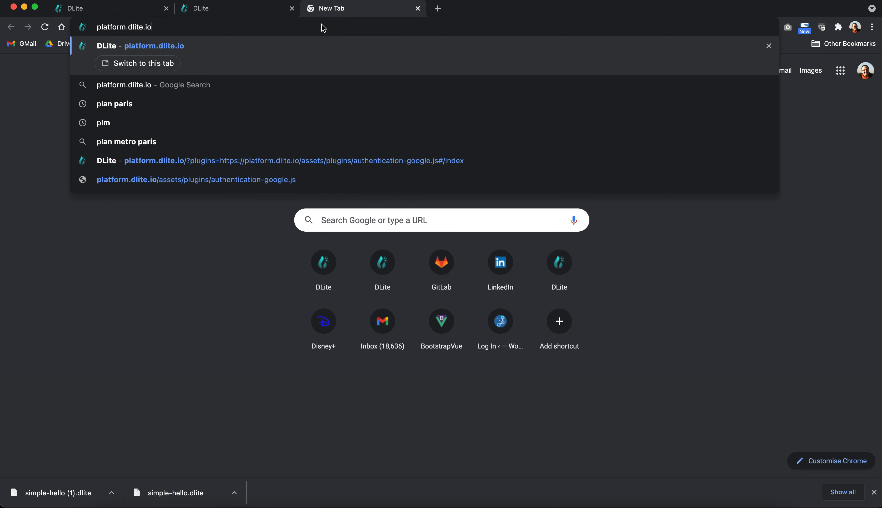
pyautogui.press('Return')
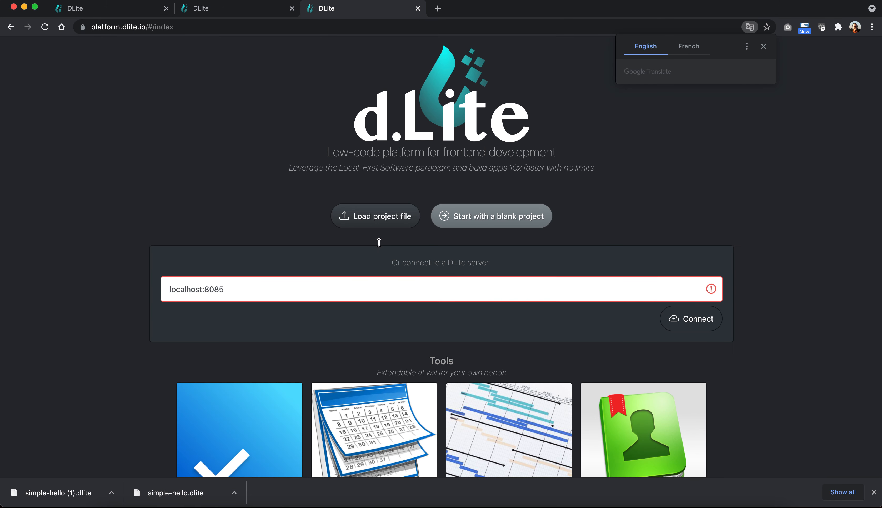
pyautogui.click(371, 219)
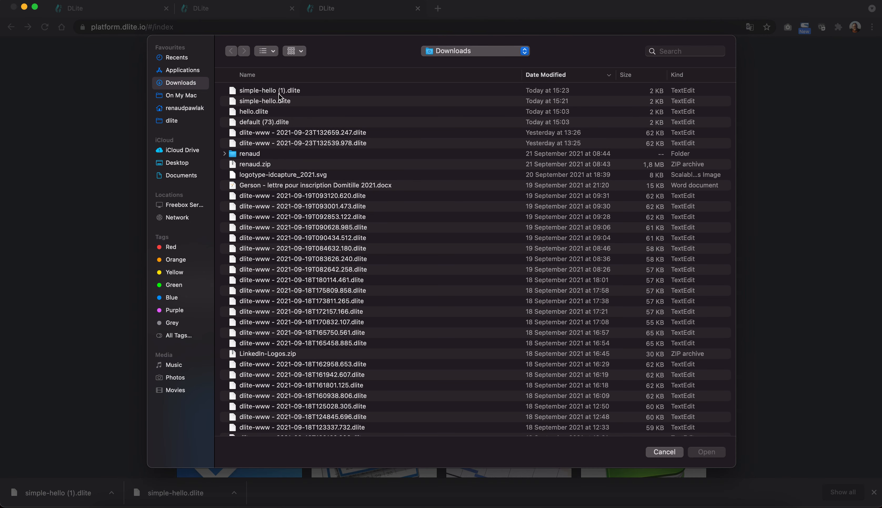
pyautogui.doubleClick(266, 92)
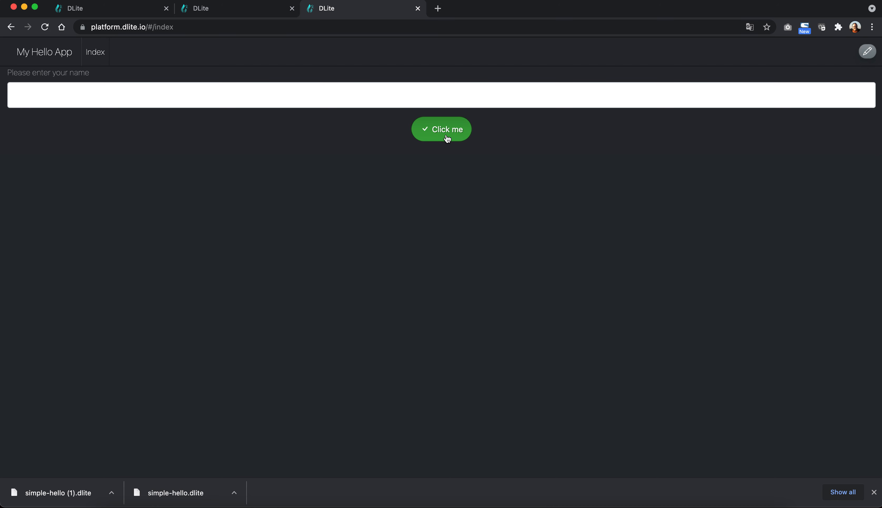
pyautogui.click(865, 59)
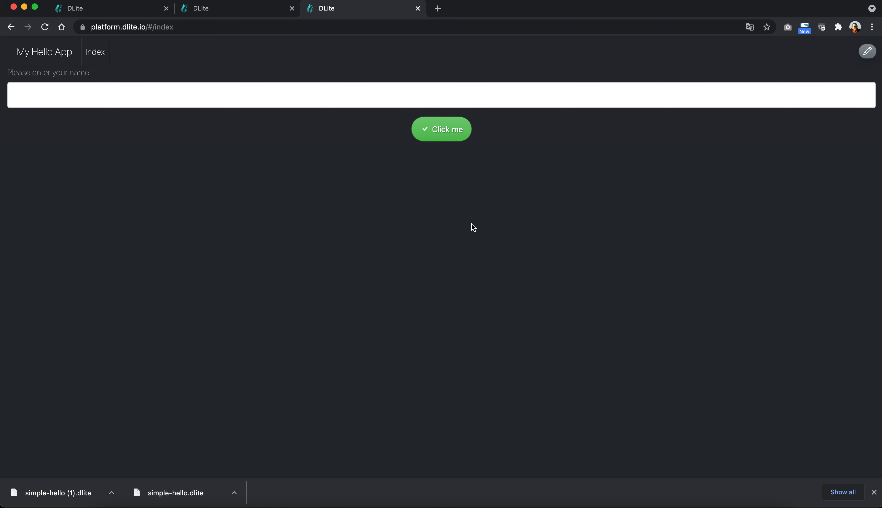